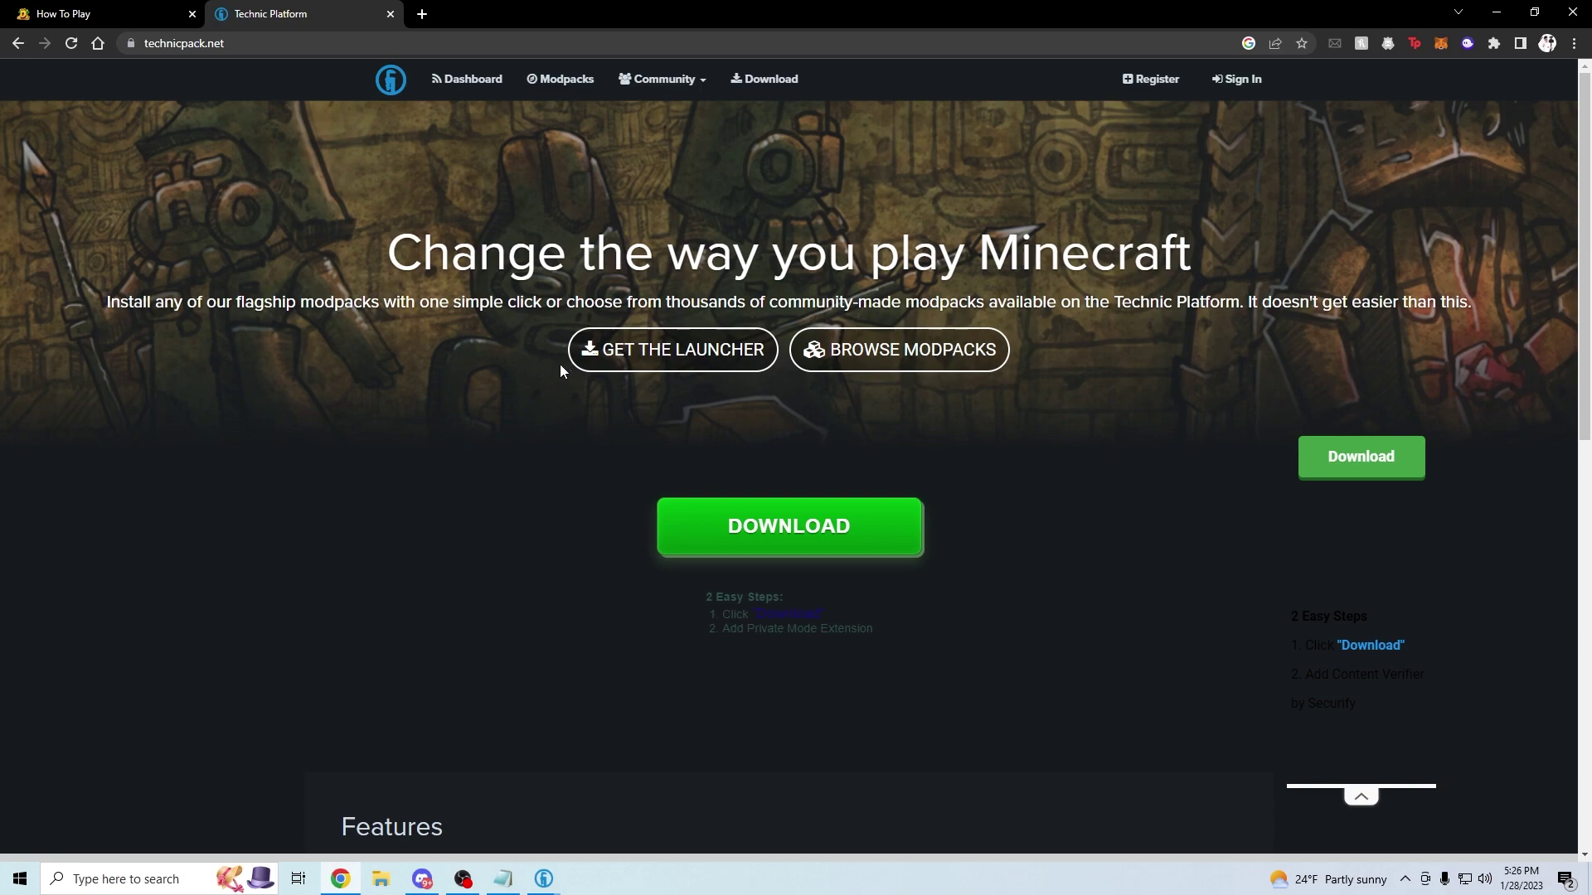
# Download the Windows Technic Launcher from the launcher page, retrying the download, and run it
pyautogui.click(645, 354)
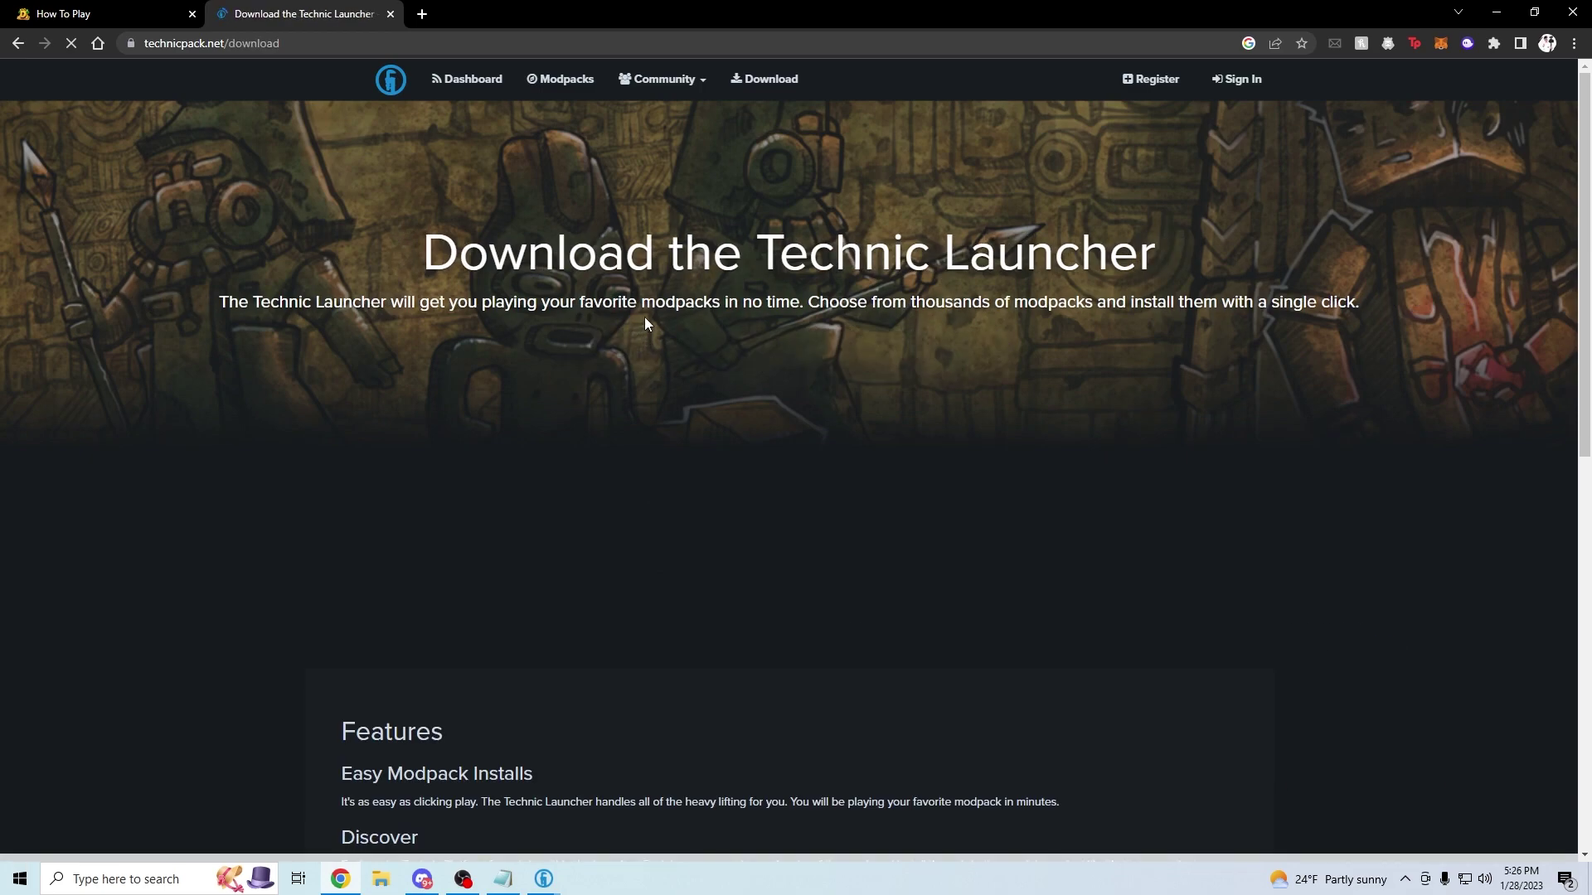
pyautogui.scroll(-3, 964, 315)
pyautogui.scroll(-1, 826, 342)
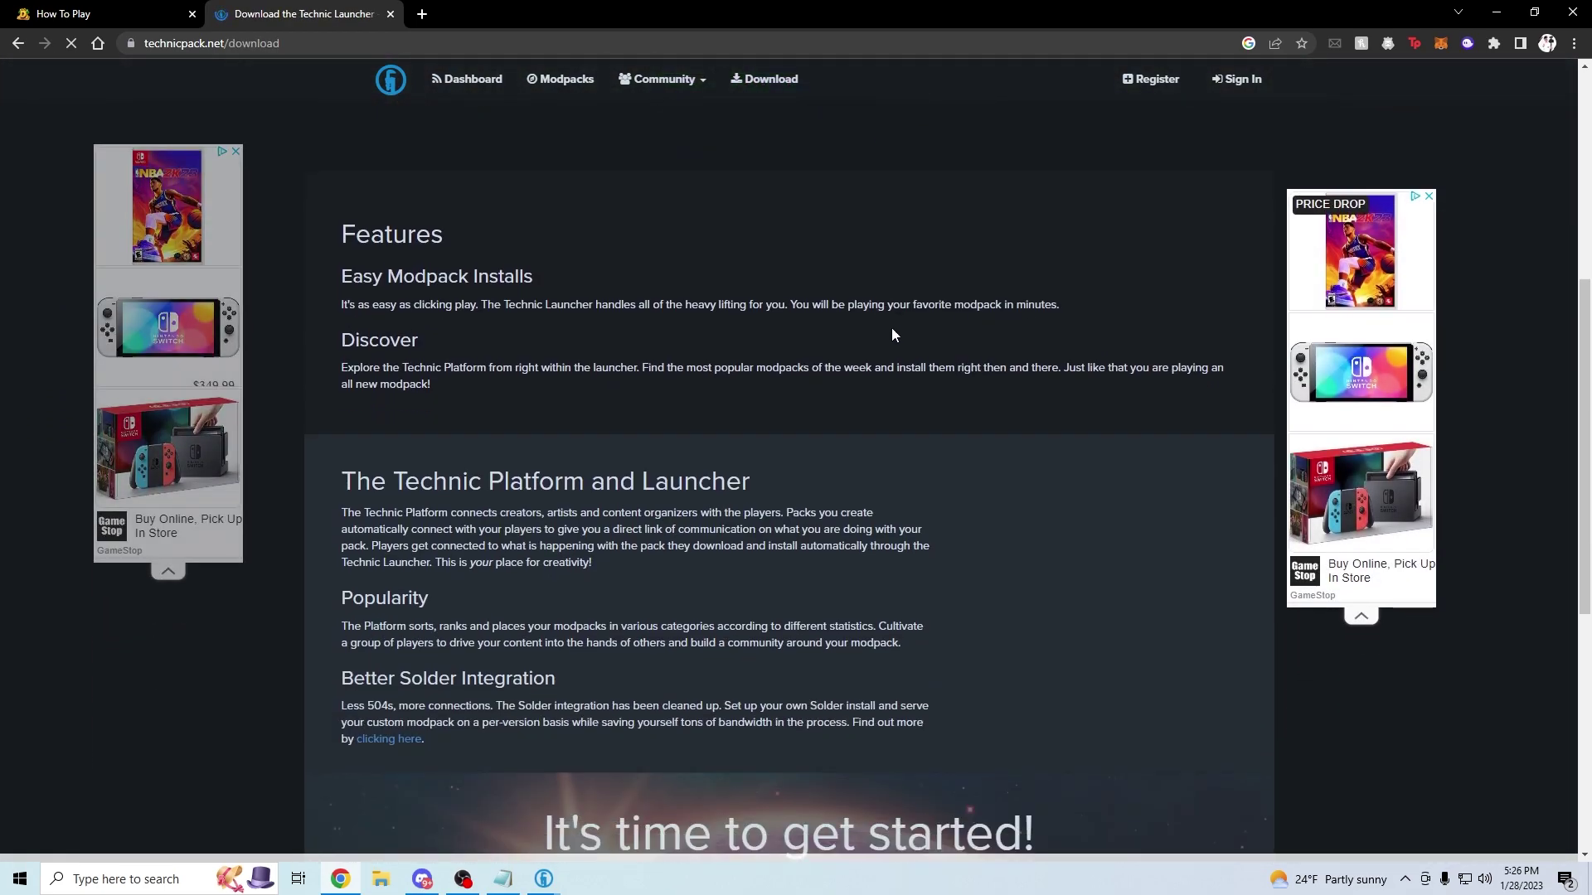
pyautogui.scroll(-2, 785, 310)
pyautogui.scroll(-2, 809, 306)
pyautogui.scroll(1, 810, 307)
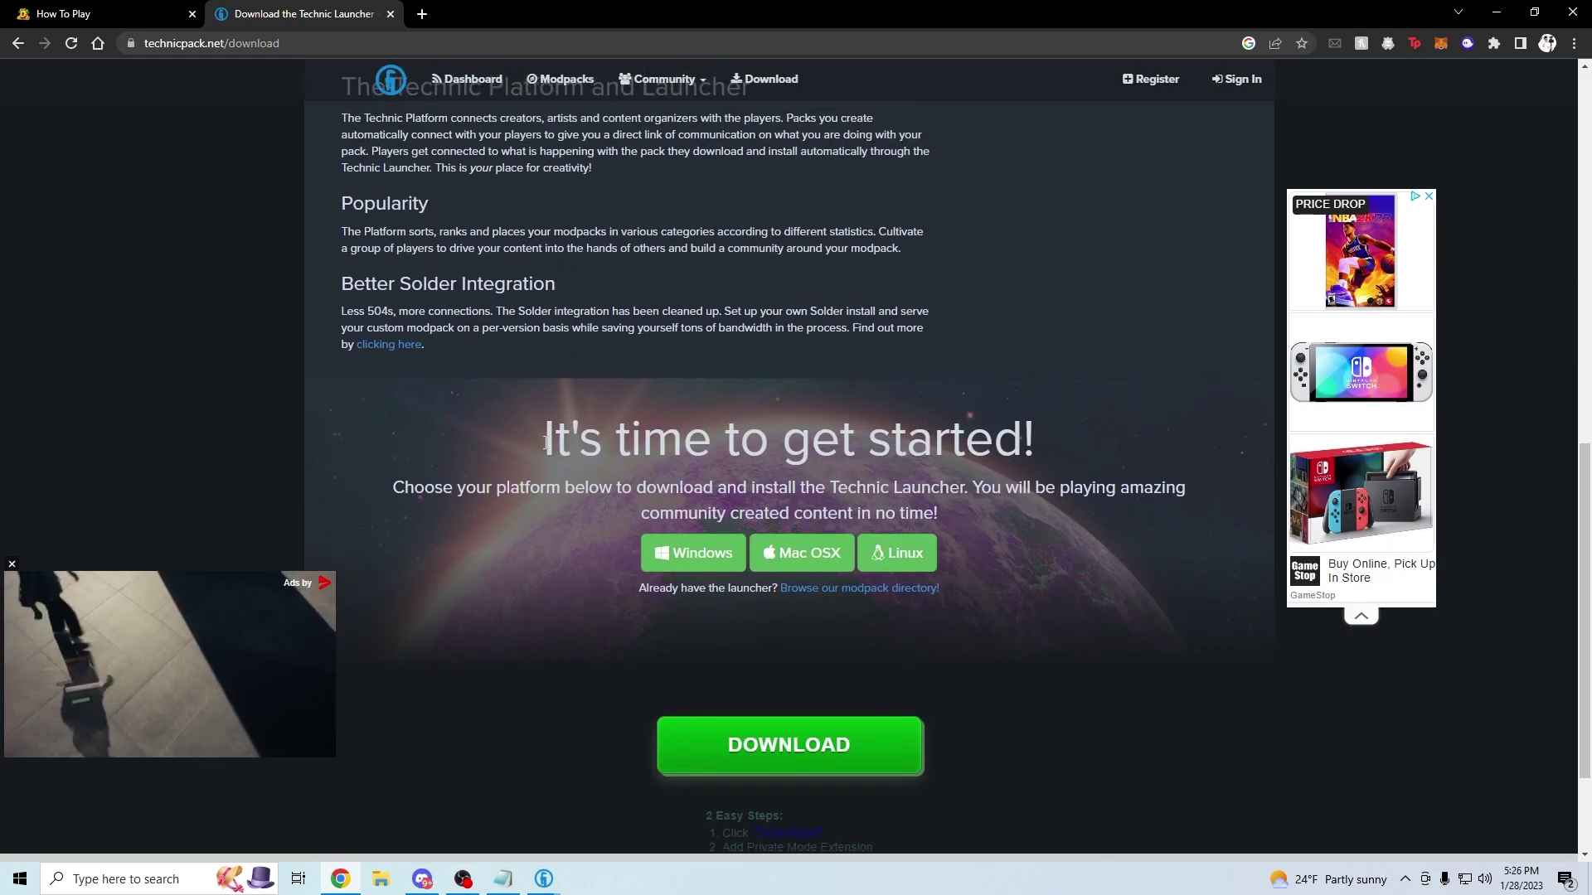
pyautogui.moveTo(543, 439); pyautogui.dragTo(1036, 425)
pyautogui.click(1037, 424)
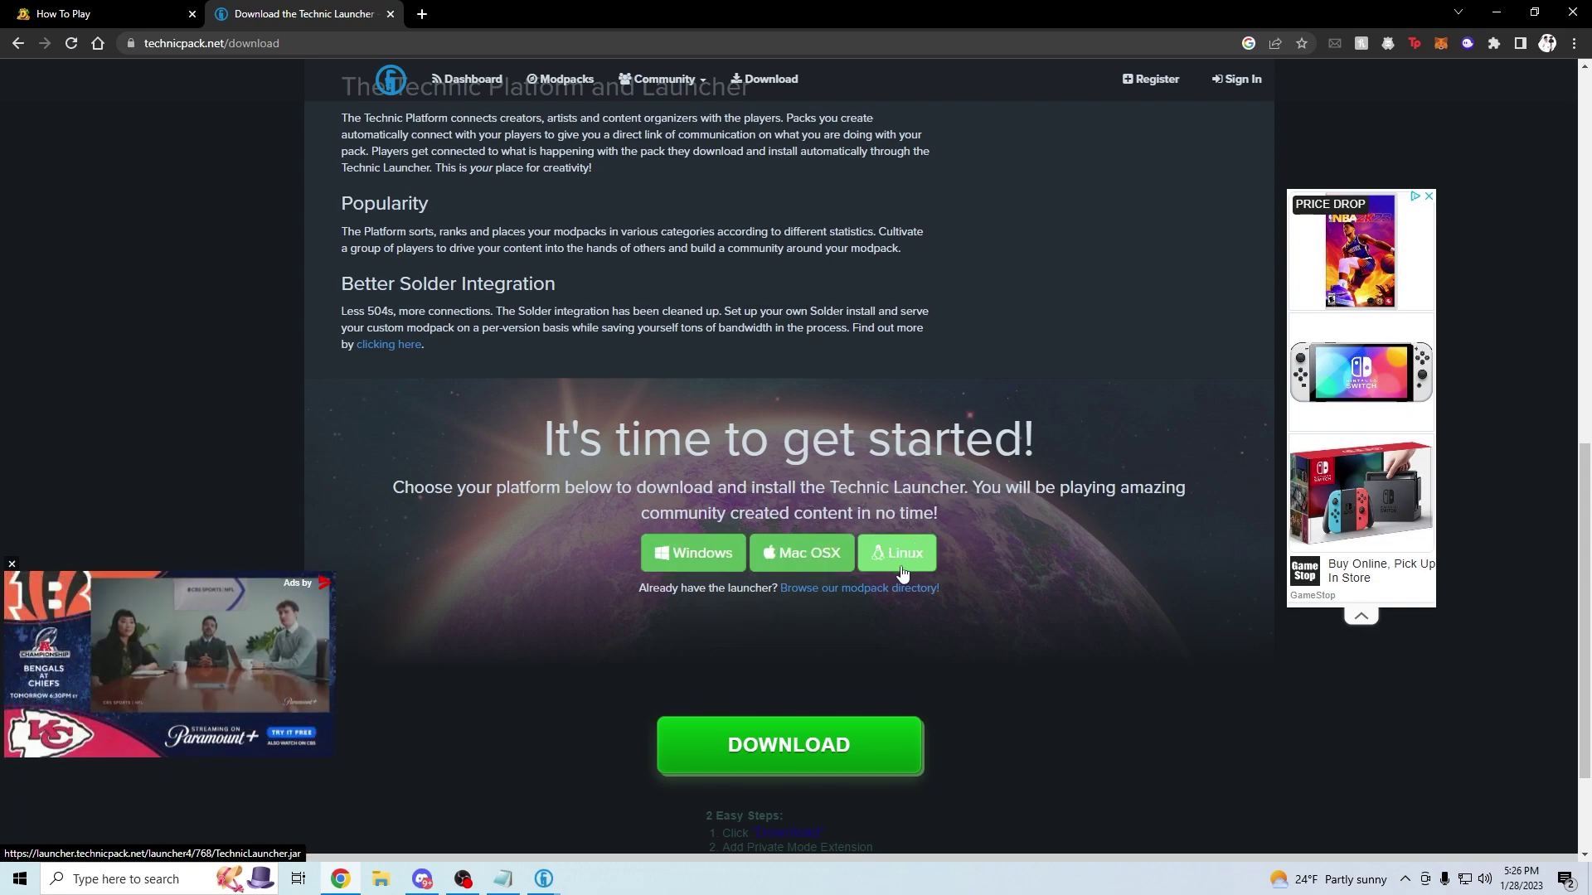
pyautogui.click(695, 554)
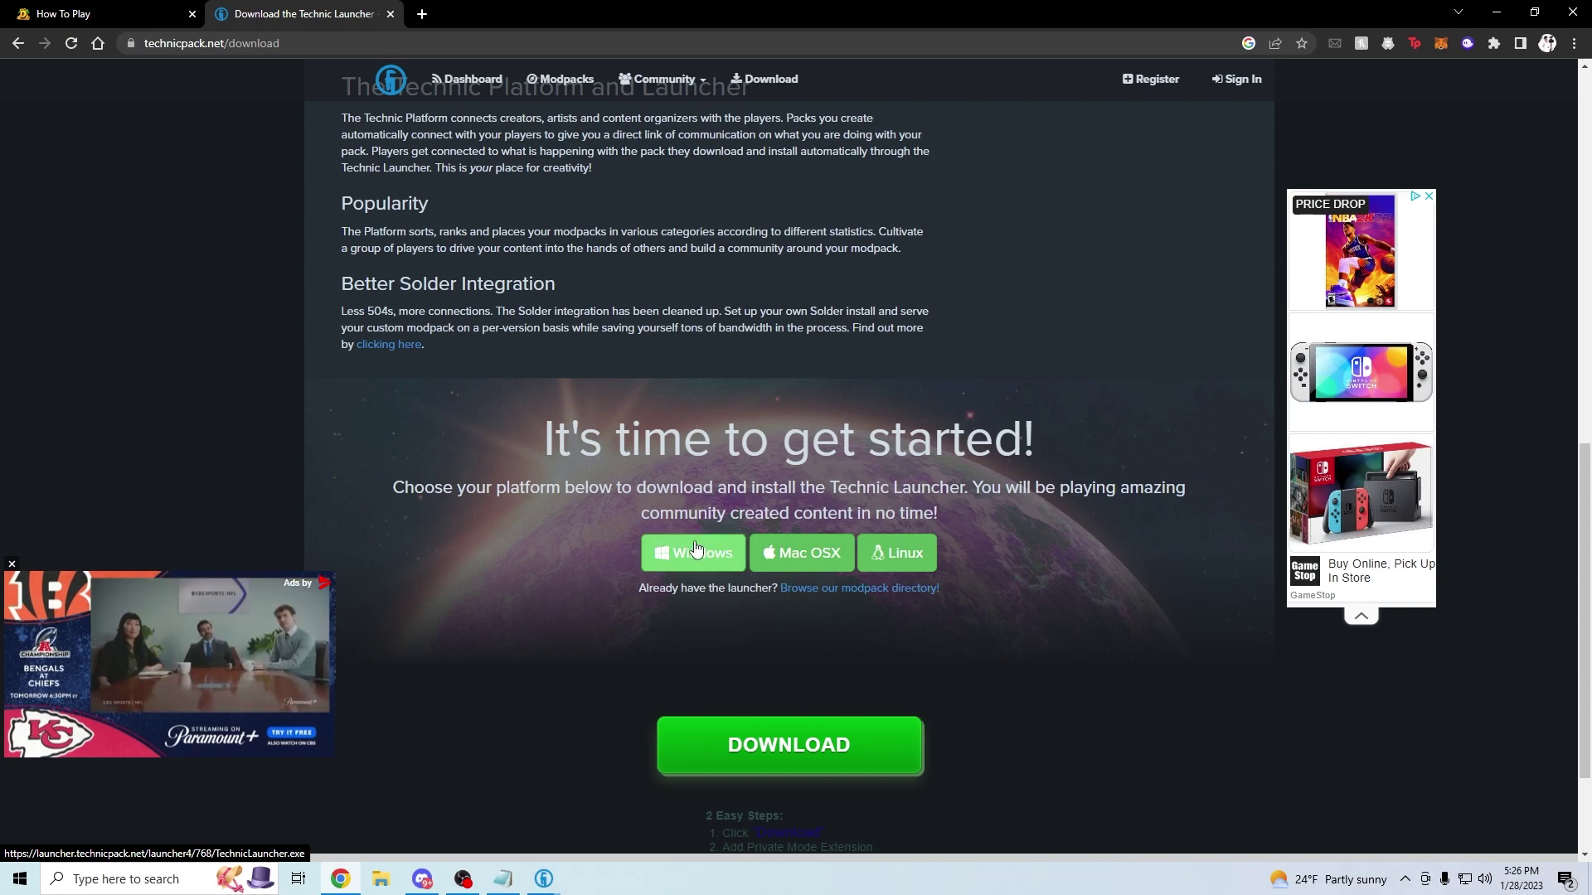
pyautogui.click(697, 555)
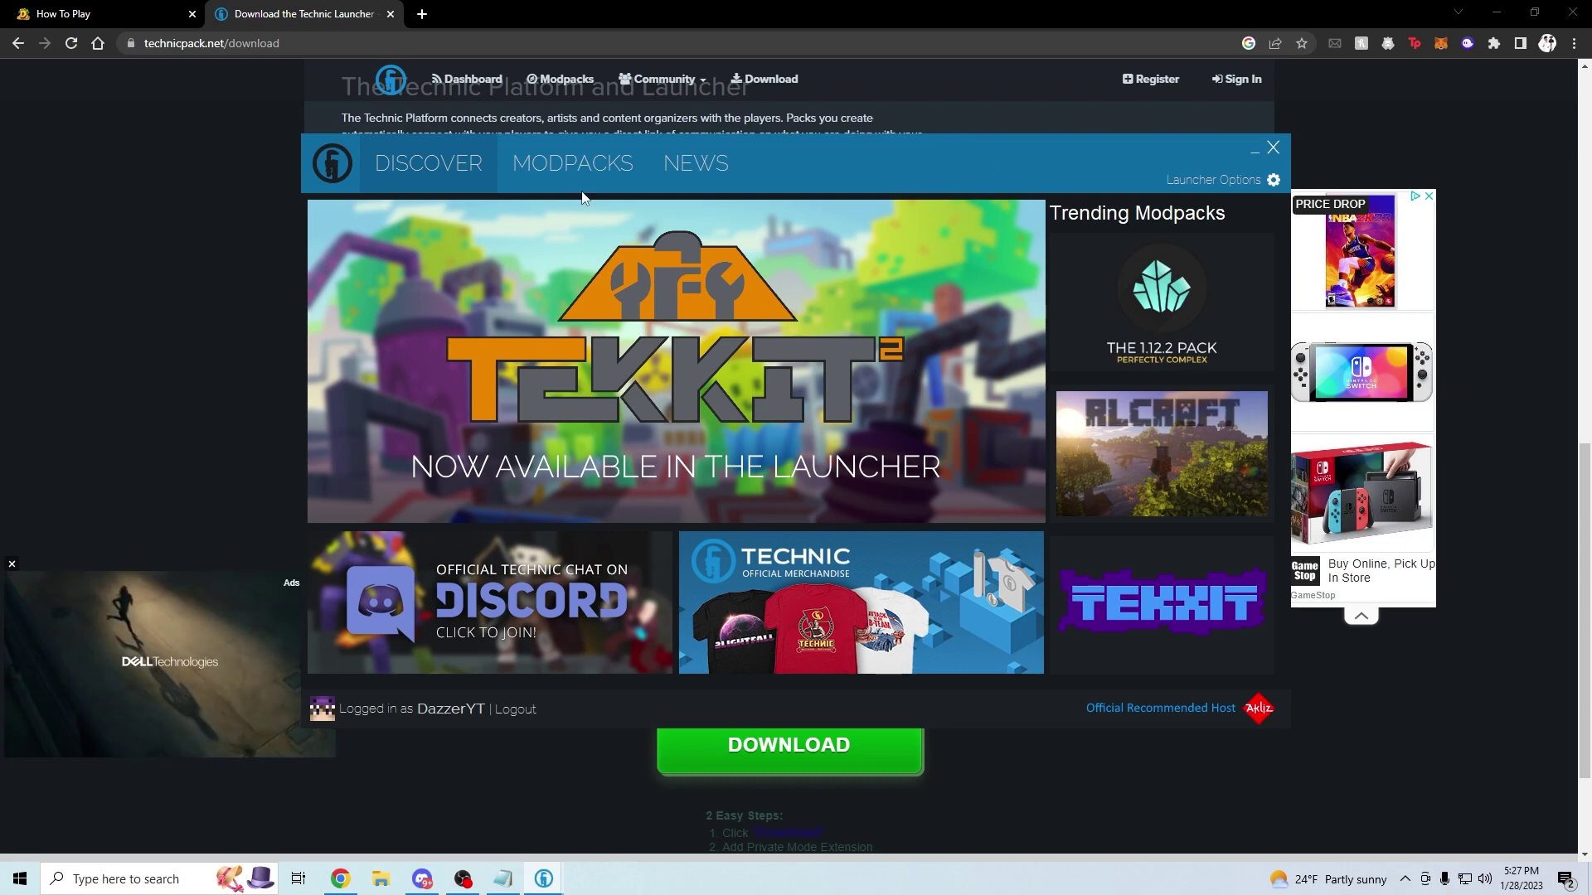
# Search the Modpacks list for DesertMC and install DesertMC Pixelmon 4.1
pyautogui.click(559, 159)
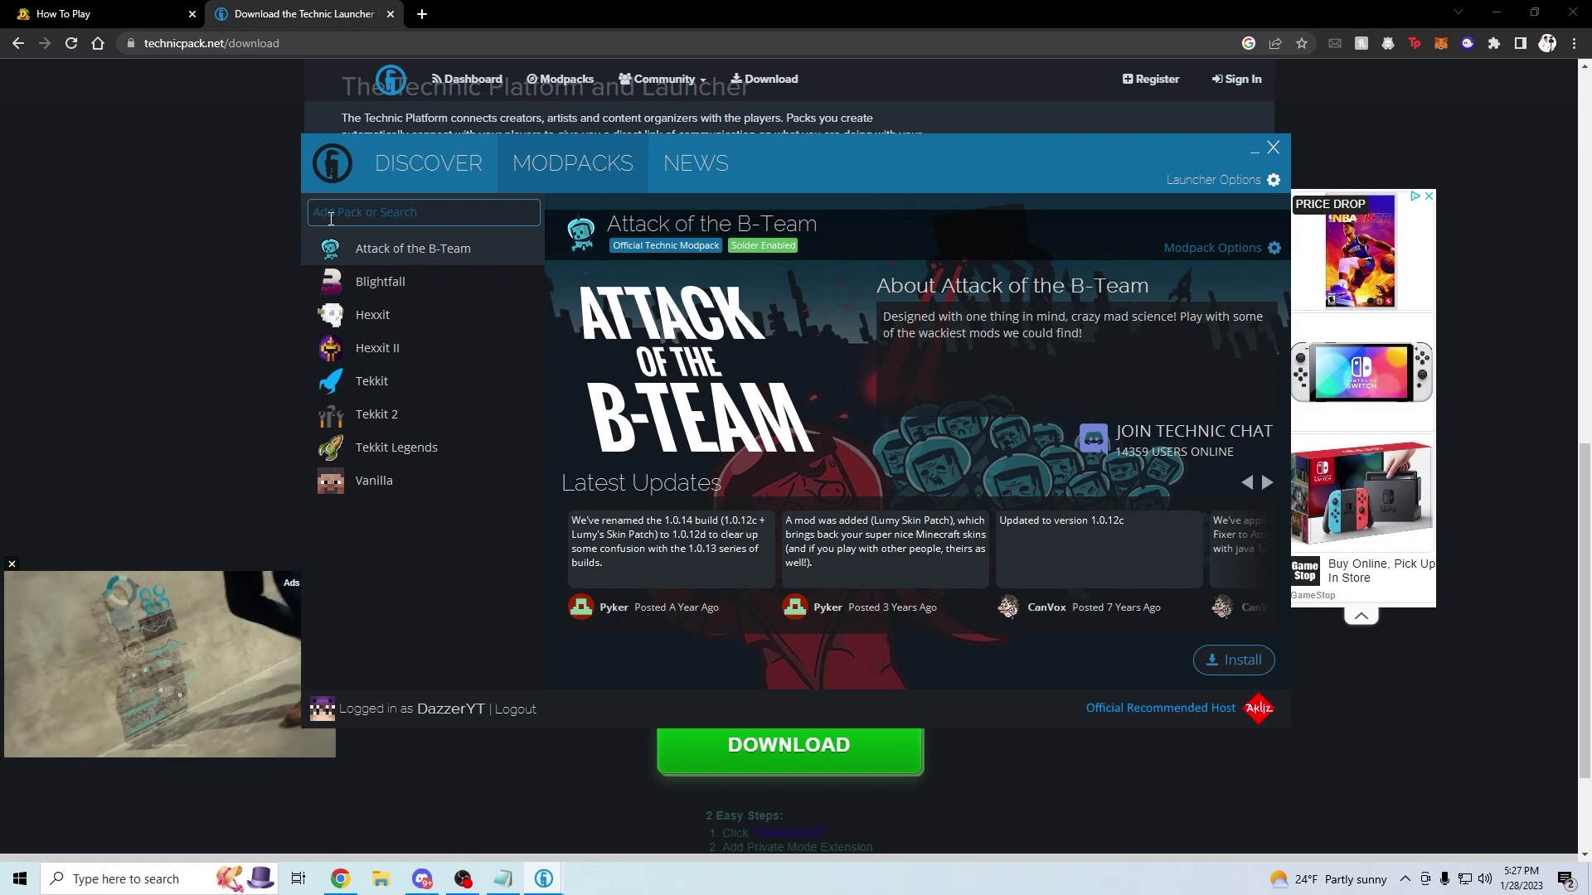
pyautogui.click(462, 218)
pyautogui.write('Des')
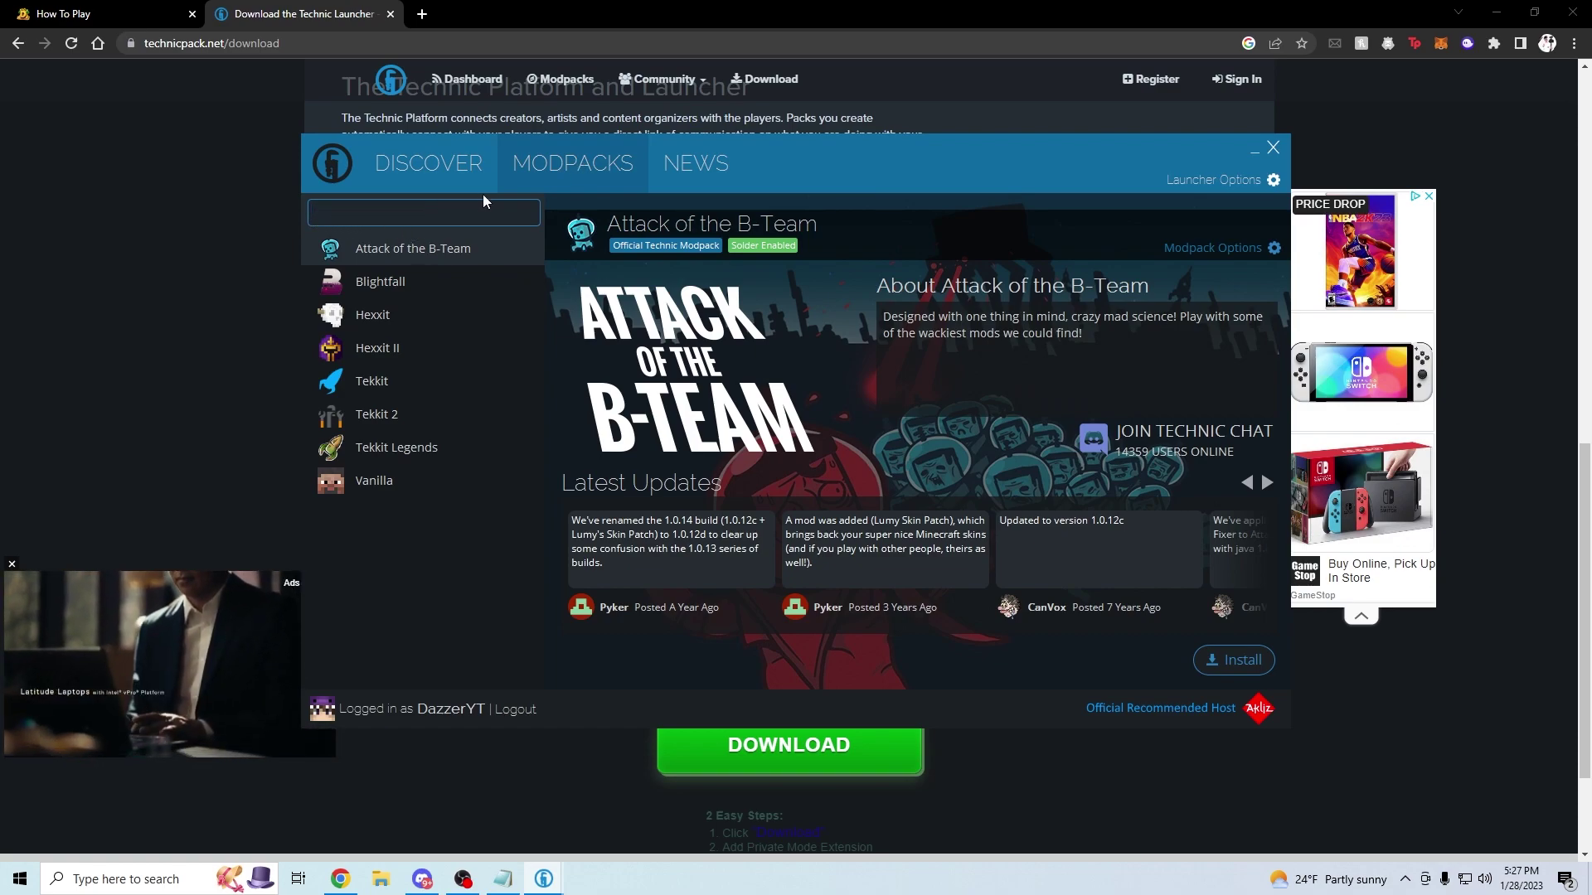
pyautogui.write('ertMC')
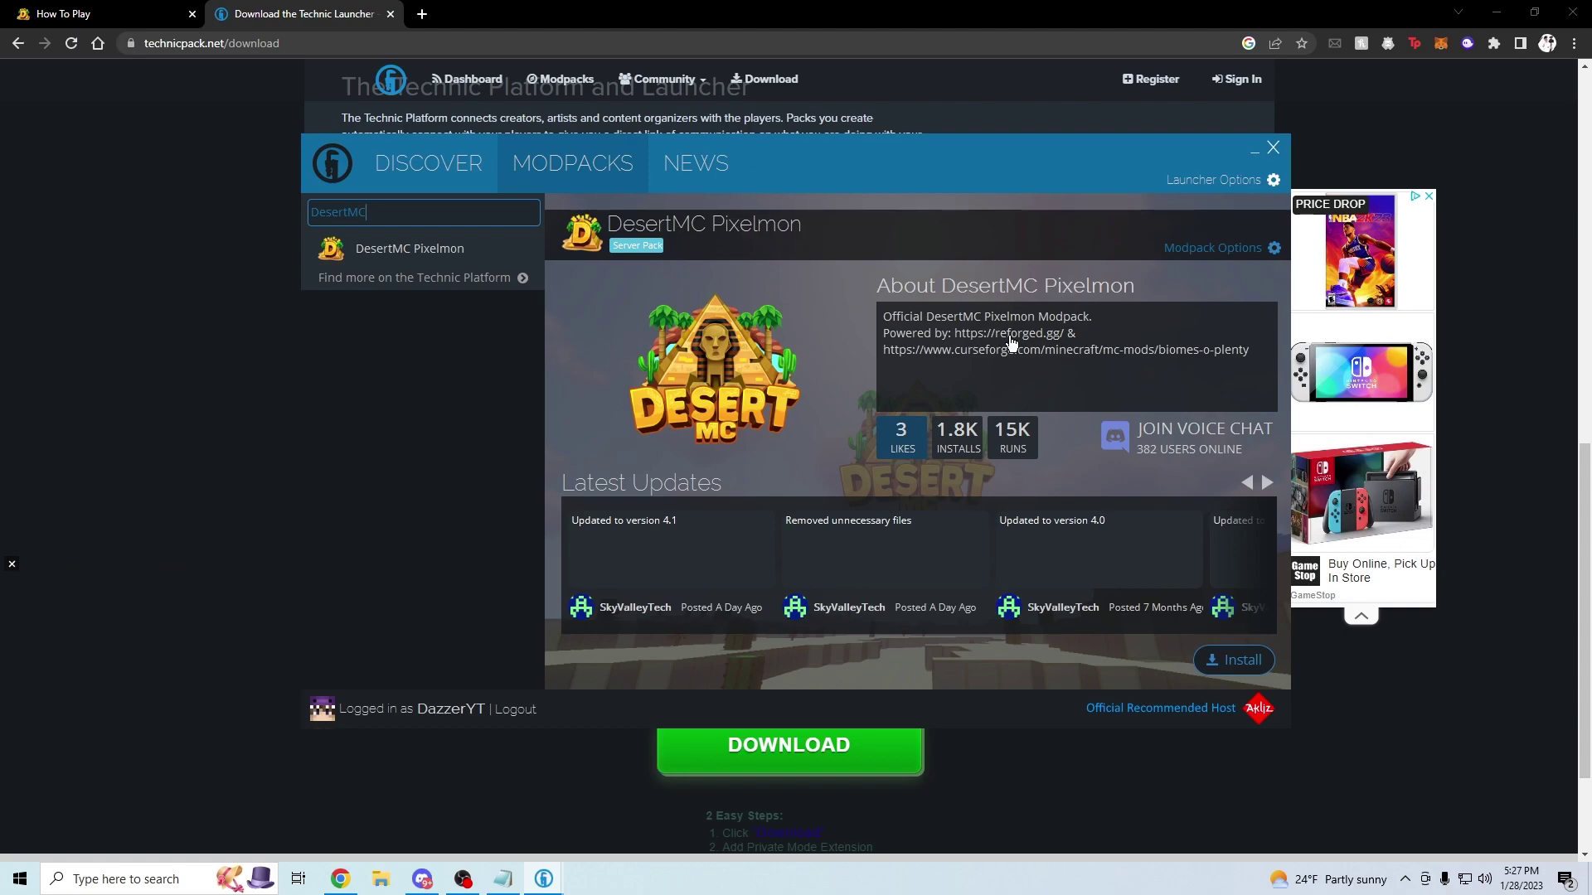
pyautogui.click(1236, 660)
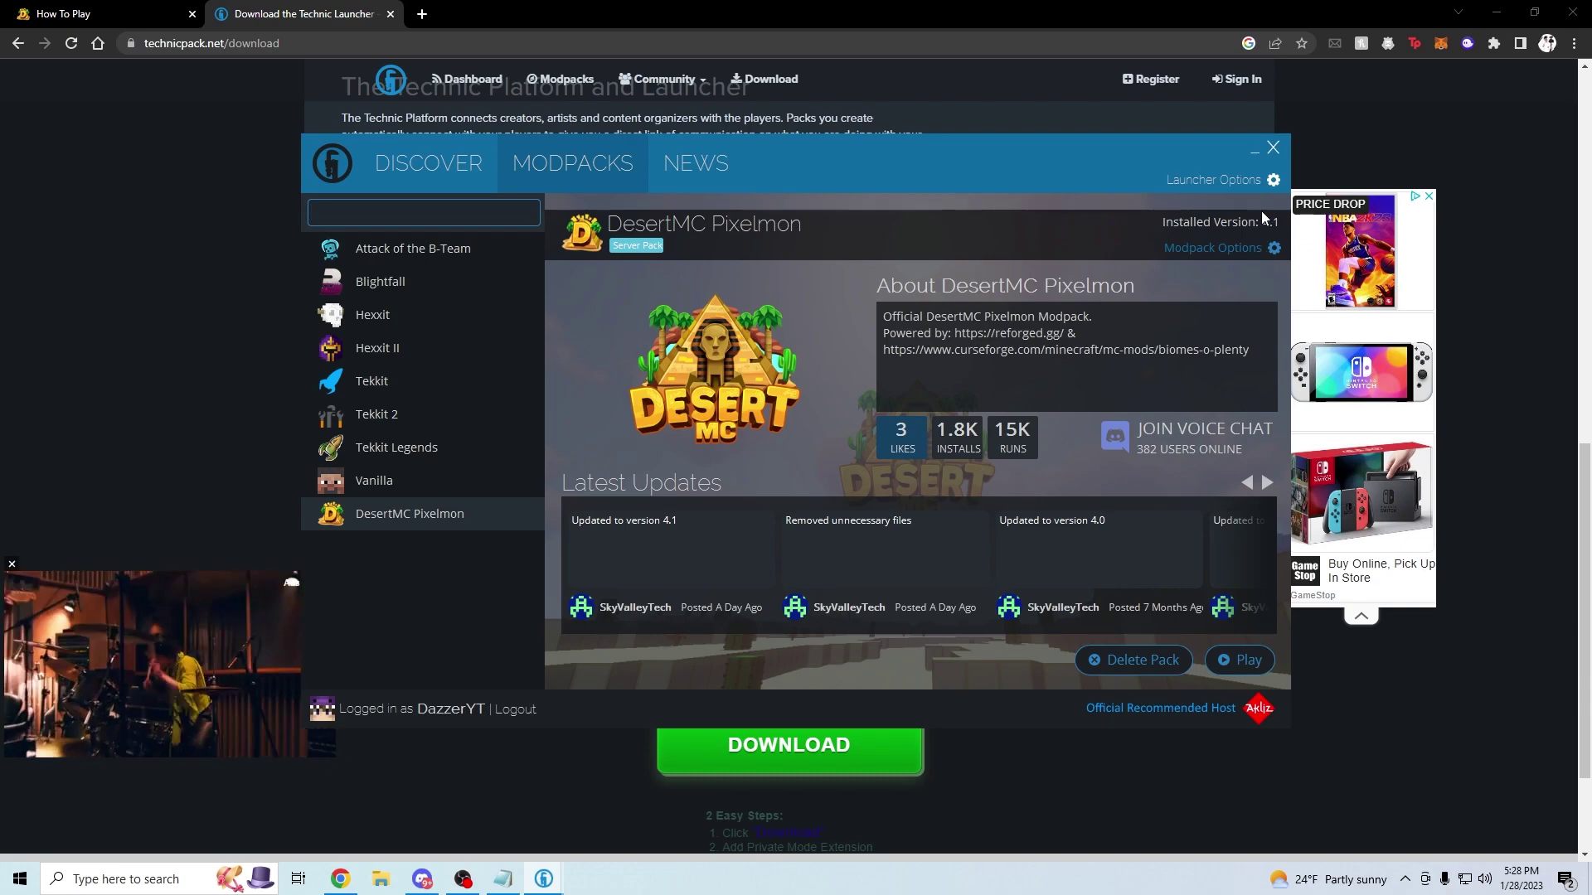
# Keep the Java Settings memory allocation at 10 GB after reviewing the memory choices twice
pyautogui.click(1243, 179)
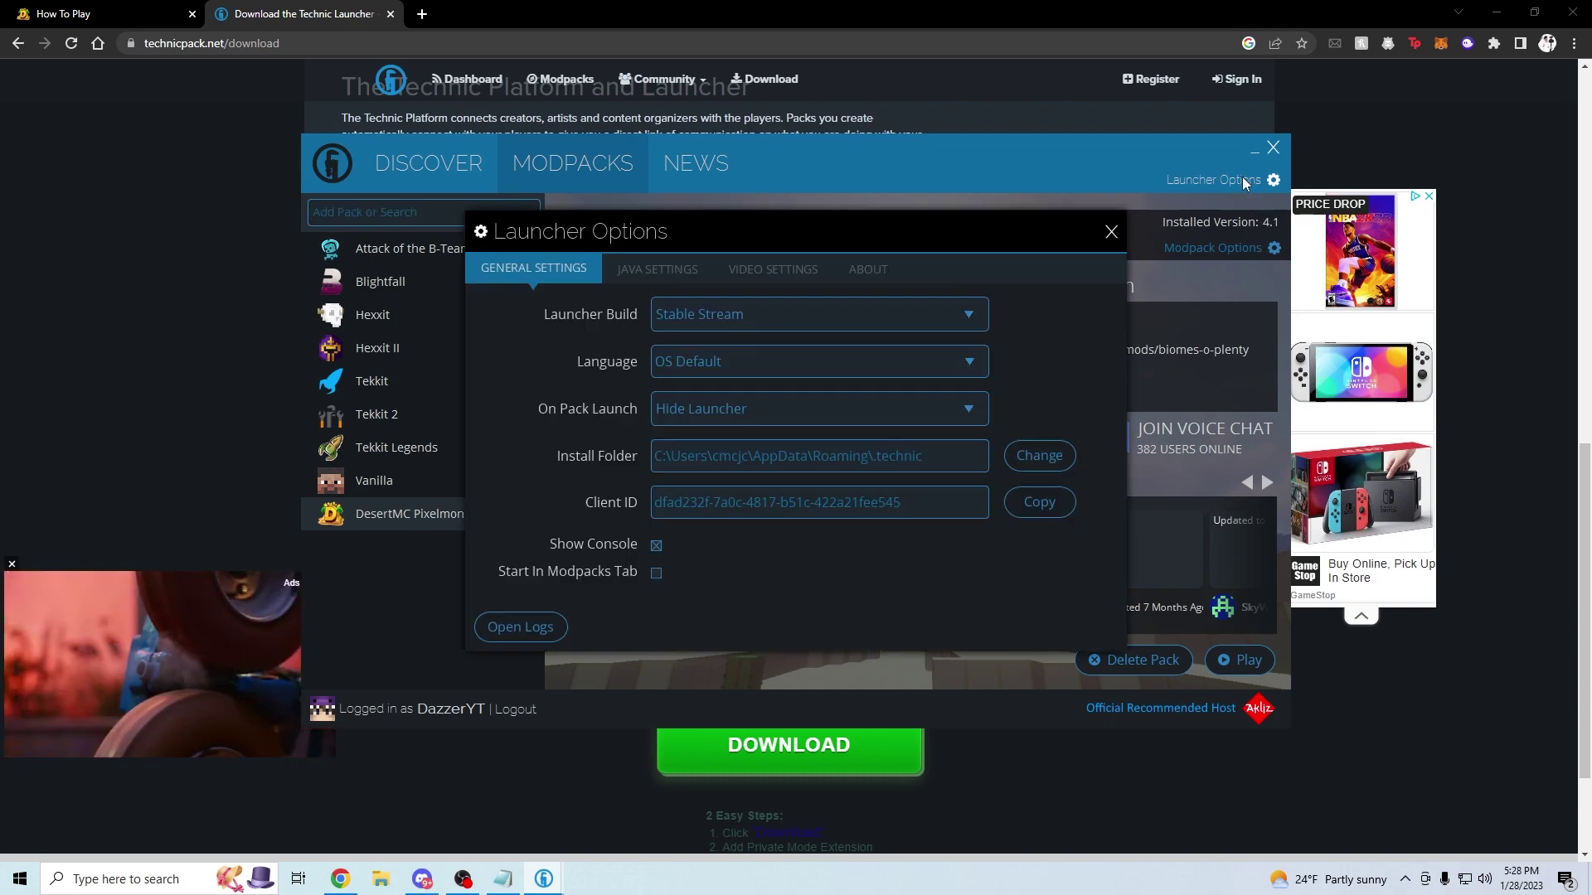
pyautogui.click(665, 270)
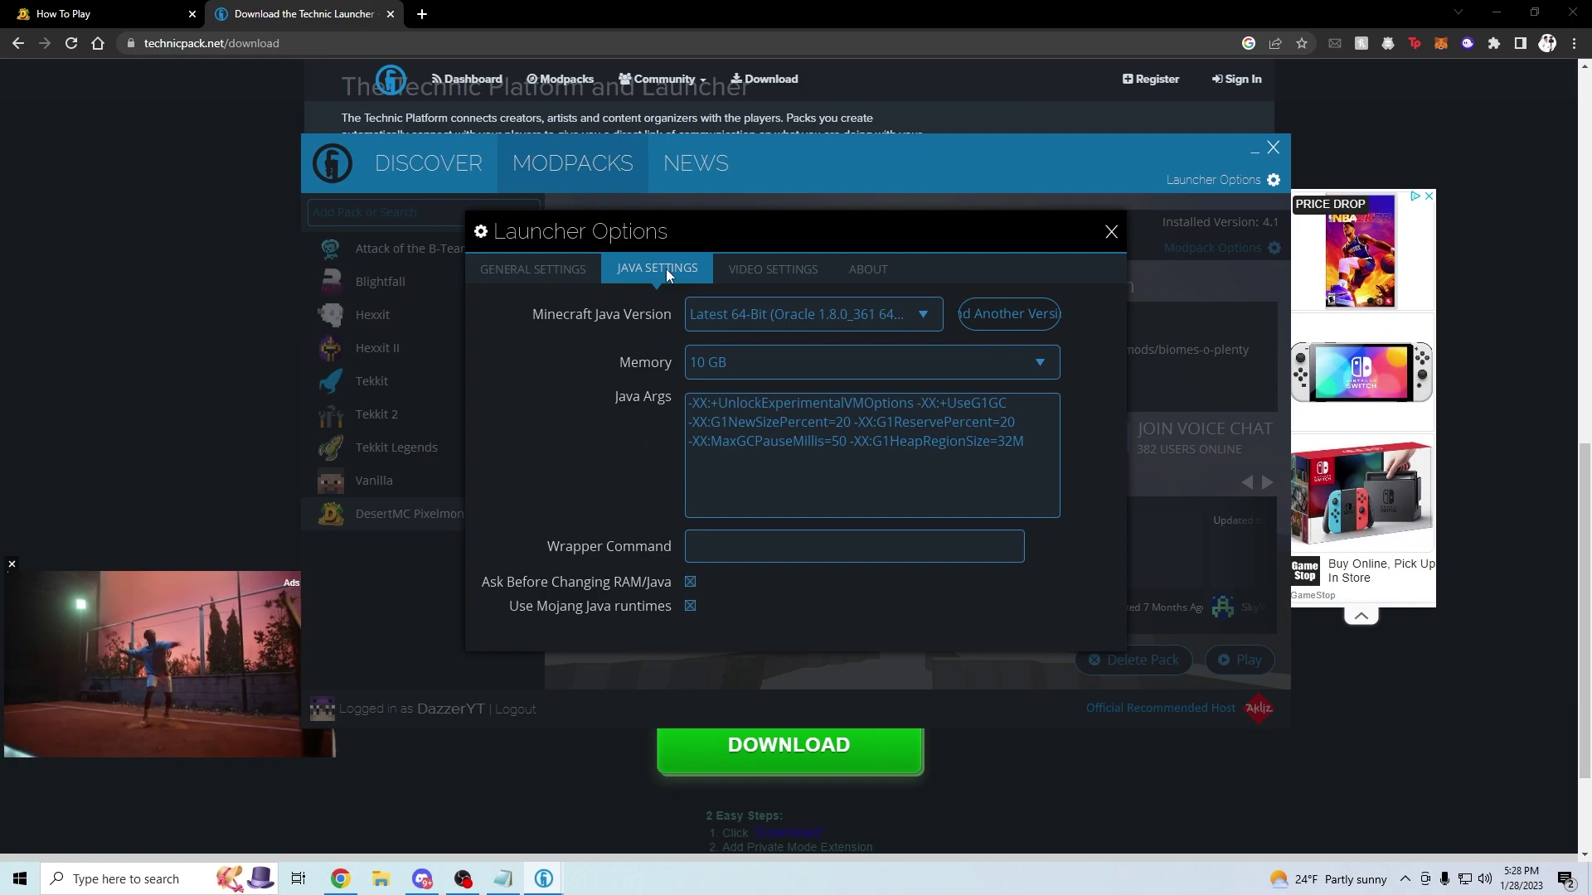
pyautogui.click(779, 363)
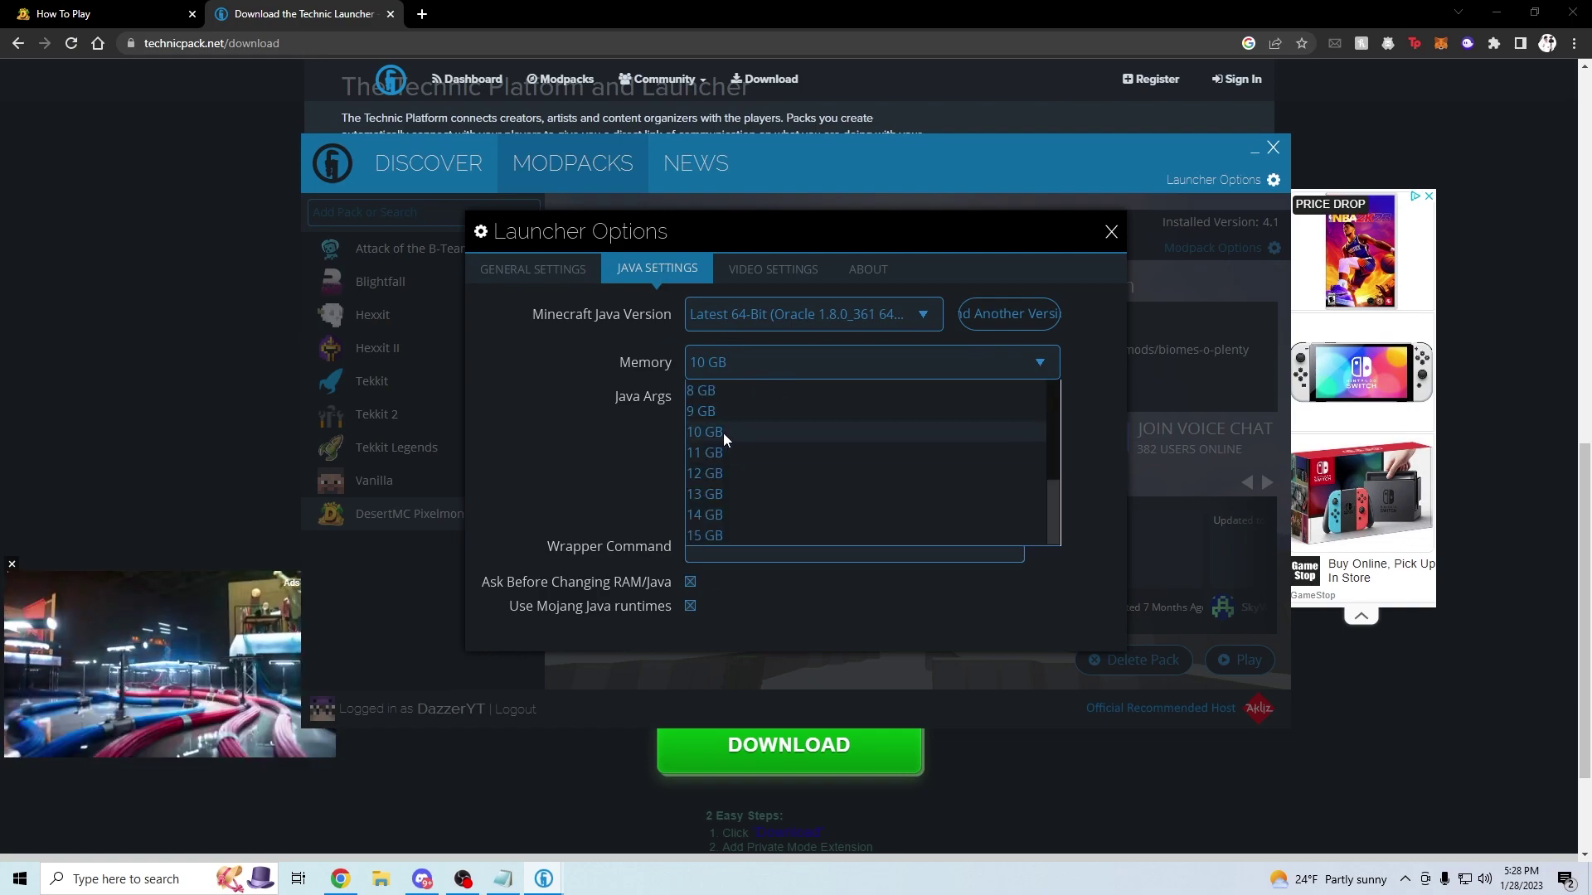
pyautogui.scroll(3, 723, 434)
pyautogui.scroll(2, 739, 412)
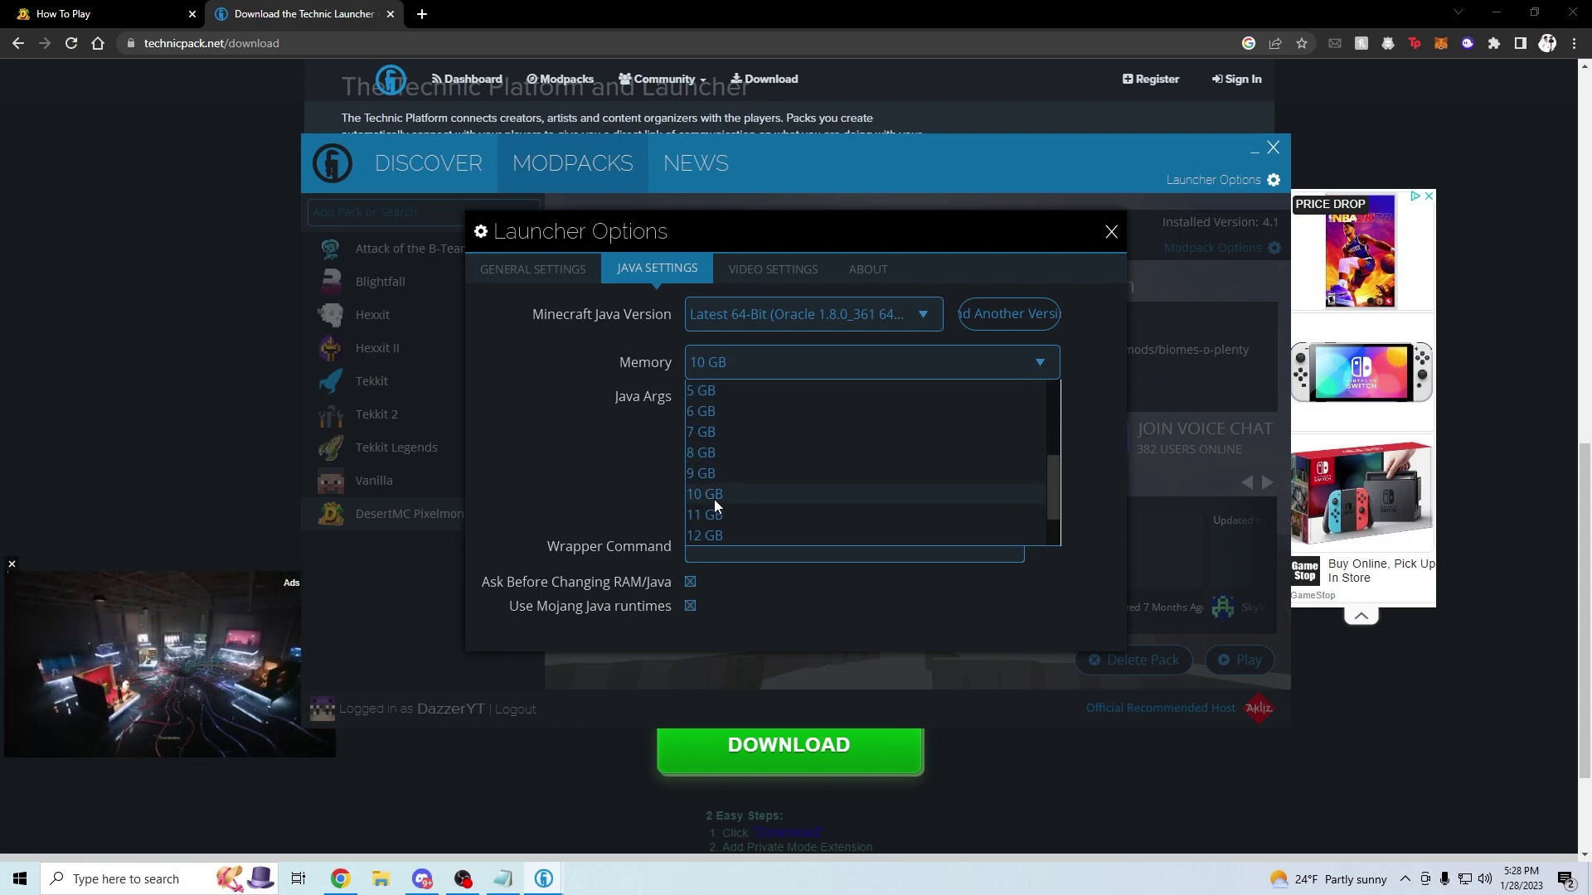
pyautogui.click(714, 498)
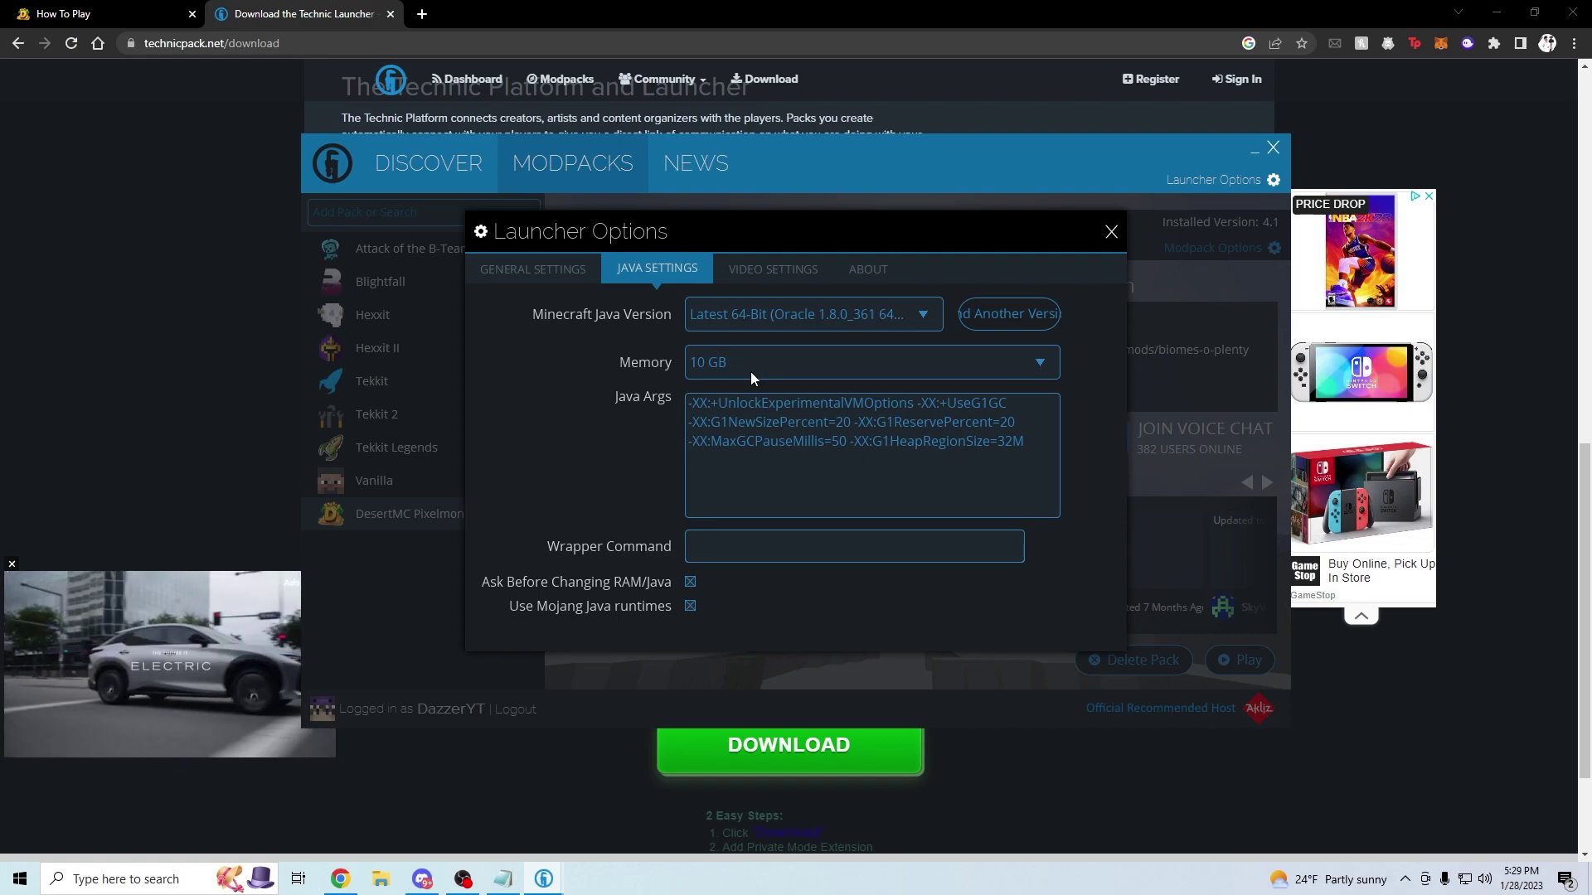
pyautogui.click(750, 372)
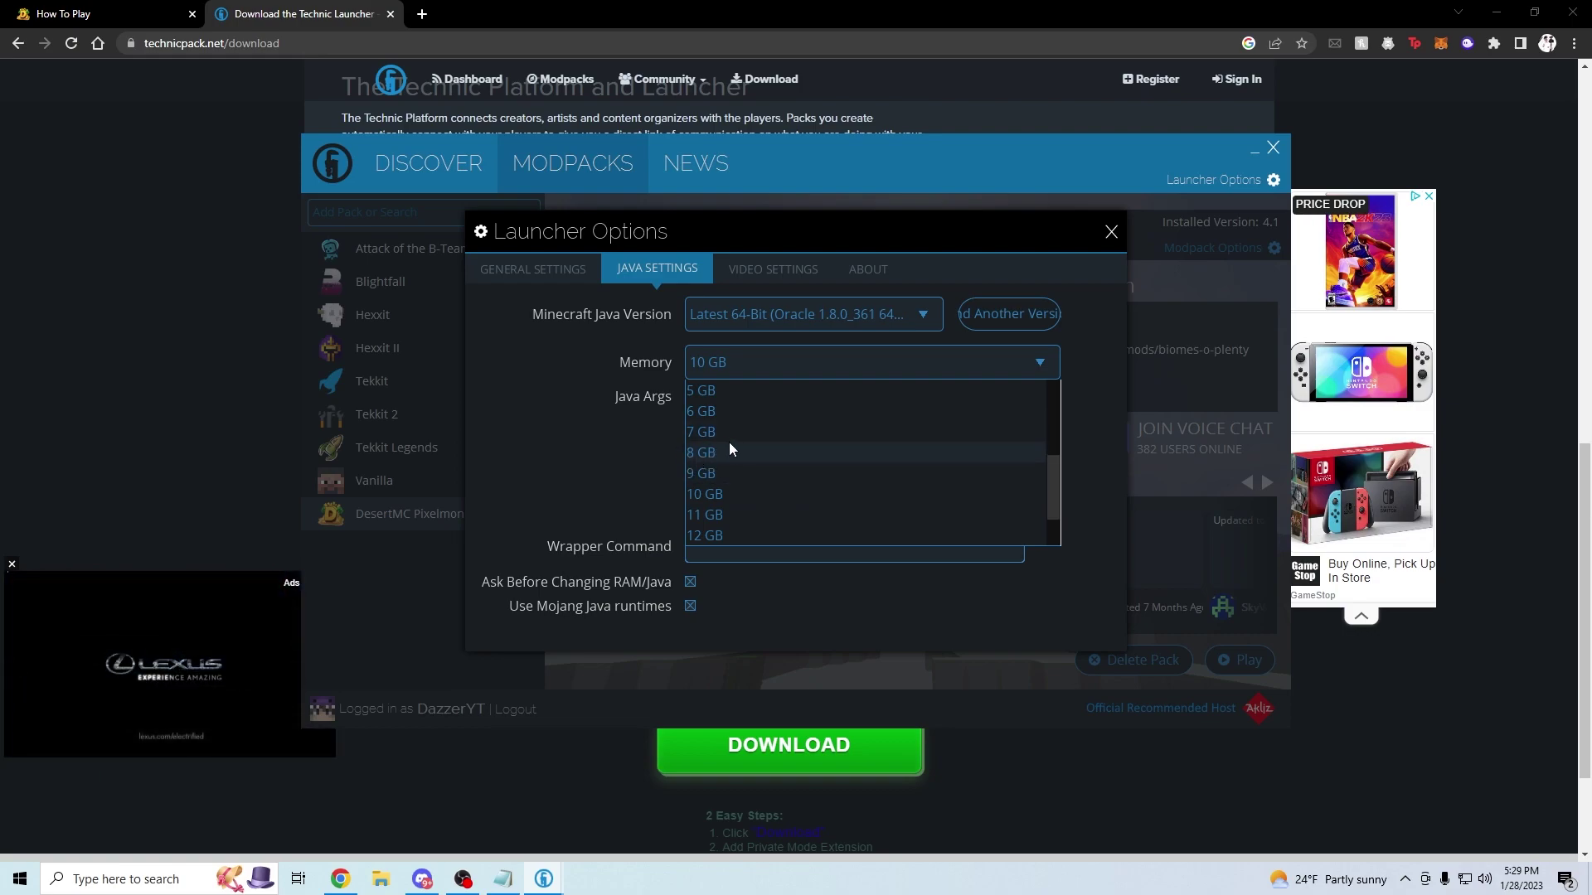
pyautogui.scroll(-1, 709, 451)
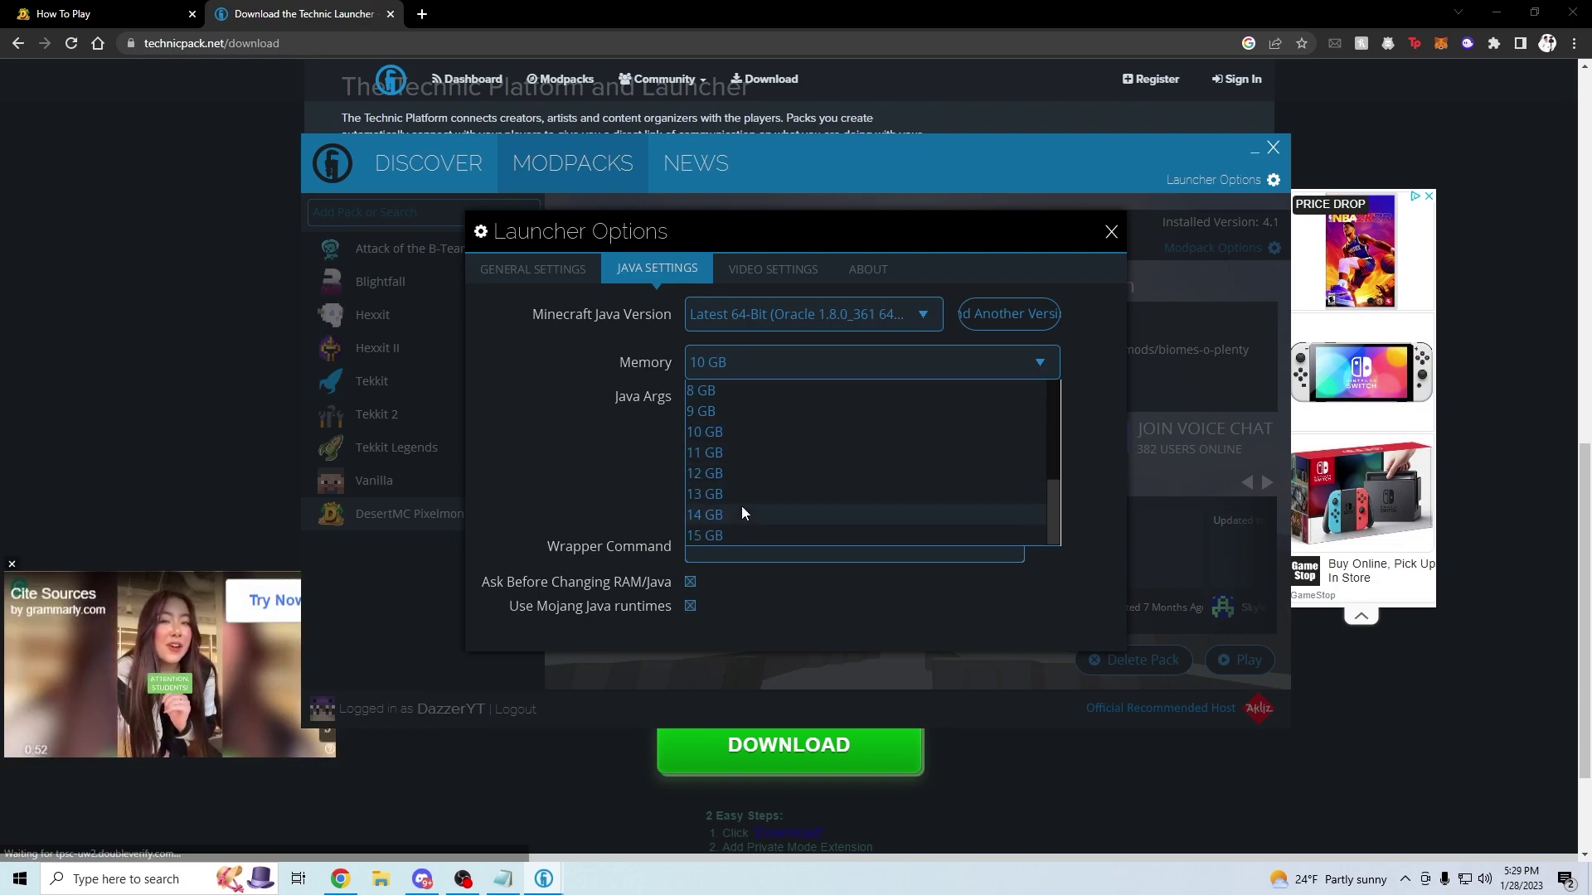
pyautogui.scroll(2, 770, 384)
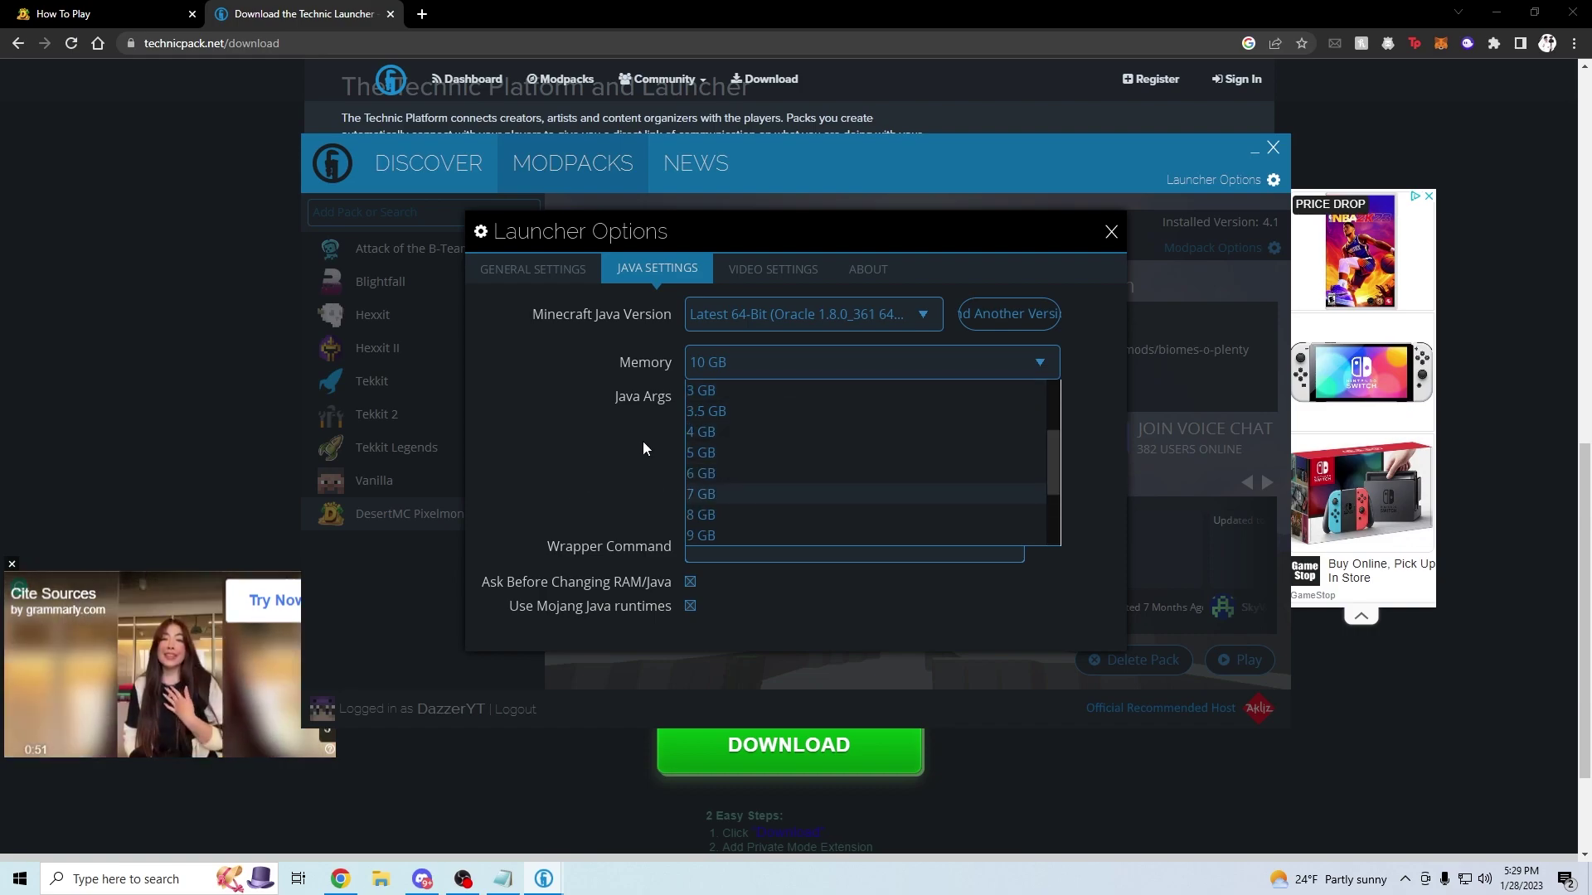
pyautogui.click(761, 494)
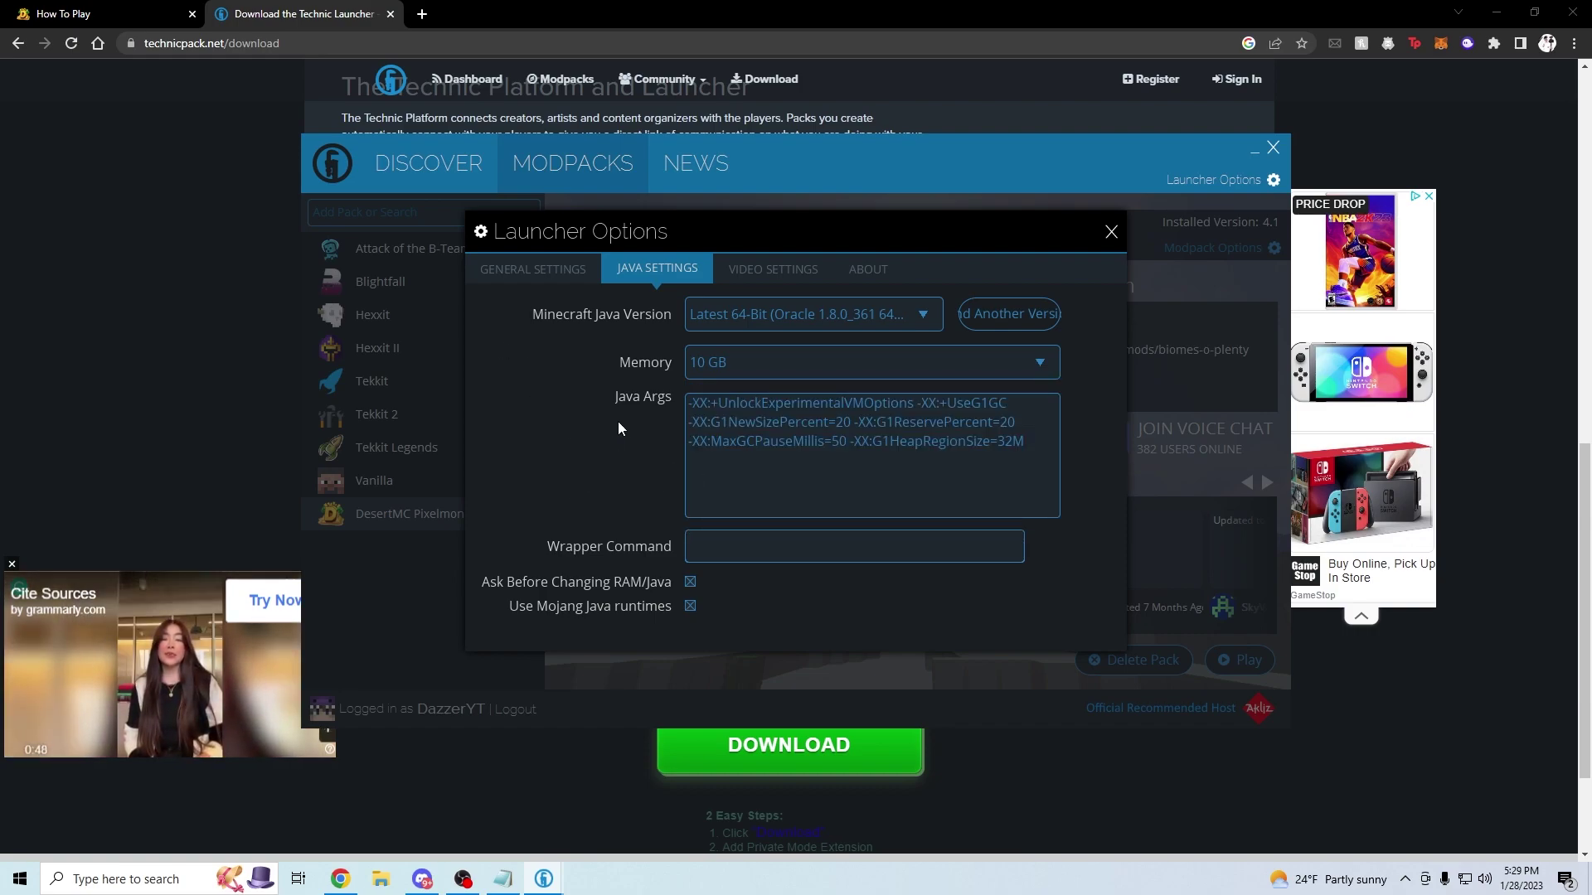
# Close Launcher Options and play DesertMC Pixelmon, starting Minecraft 1.12.2 with Forge
pyautogui.click(1110, 230)
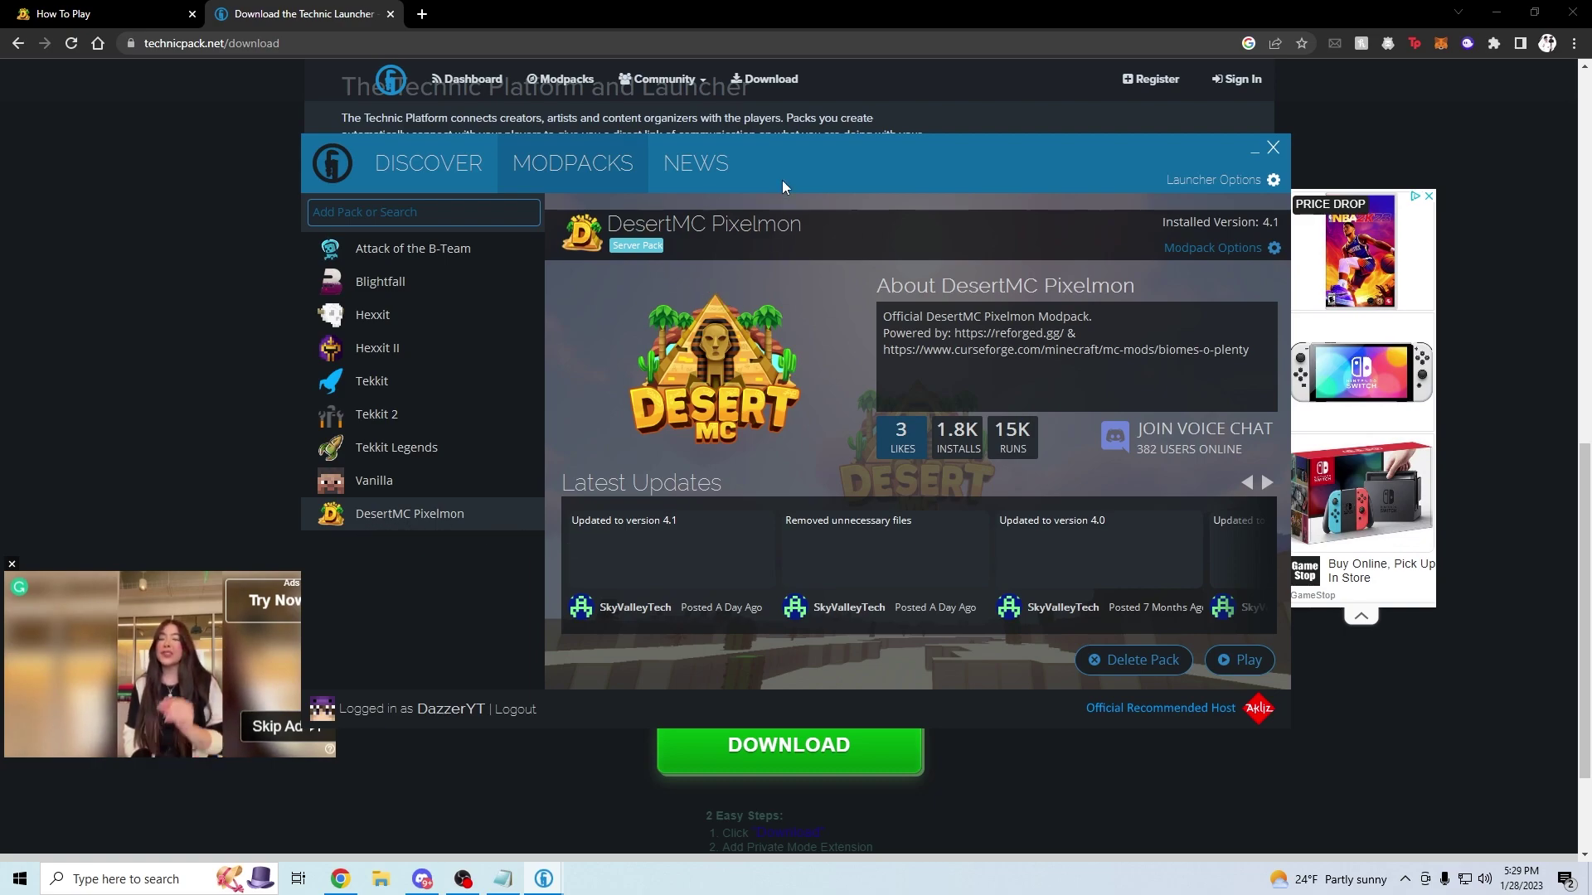
pyautogui.click(1240, 660)
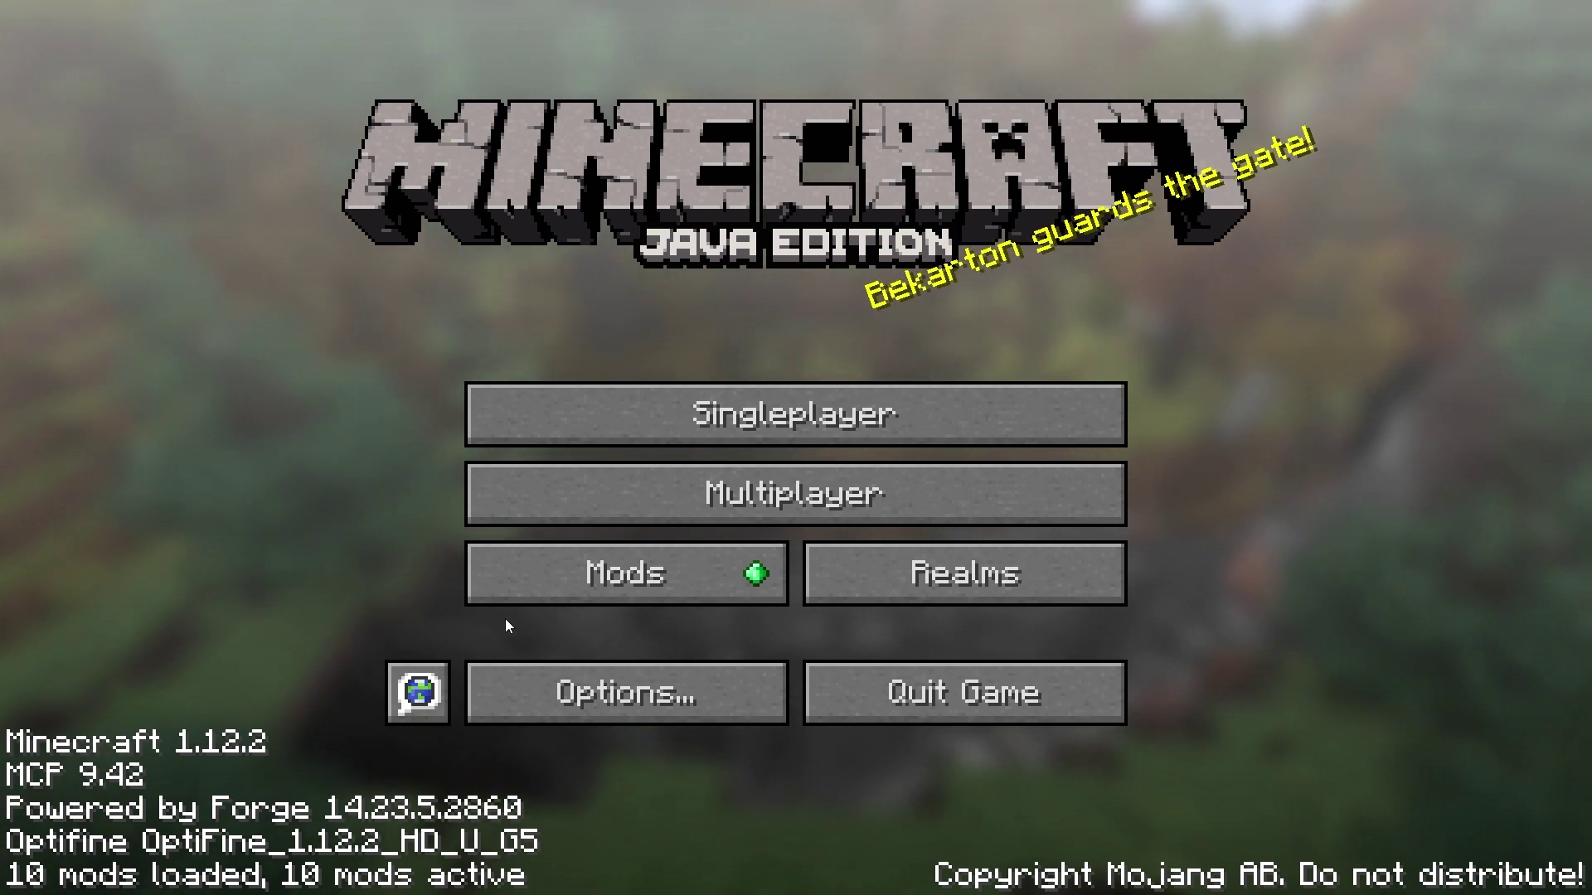
pyautogui.click(534, 593)
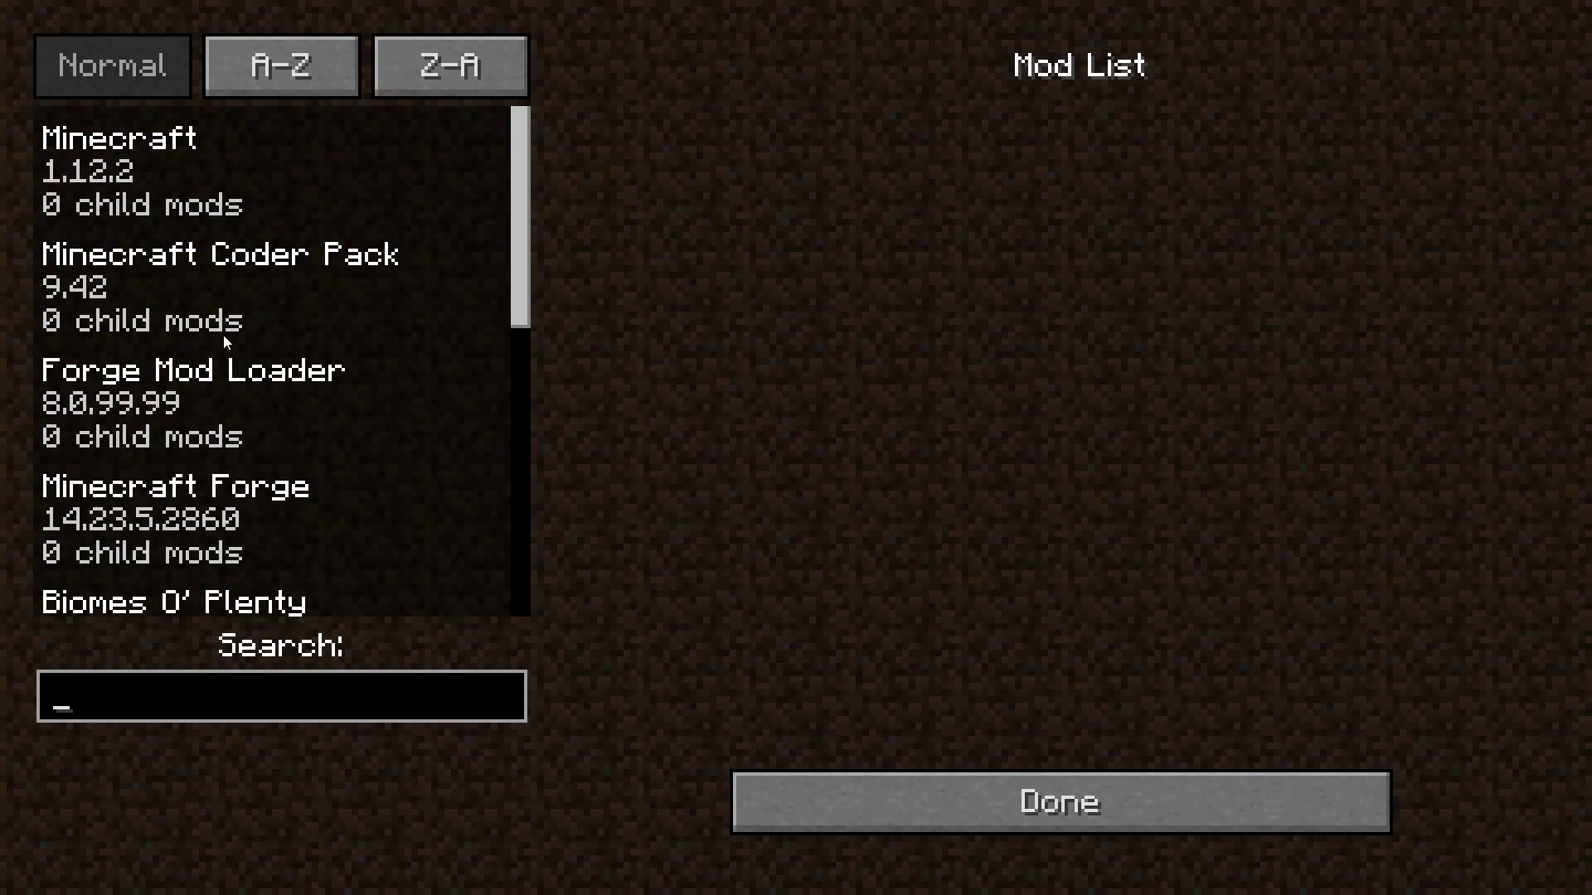
pyautogui.scroll(-3, 386, 331)
pyautogui.scroll(-5, 306, 318)
pyautogui.scroll(-1, 346, 445)
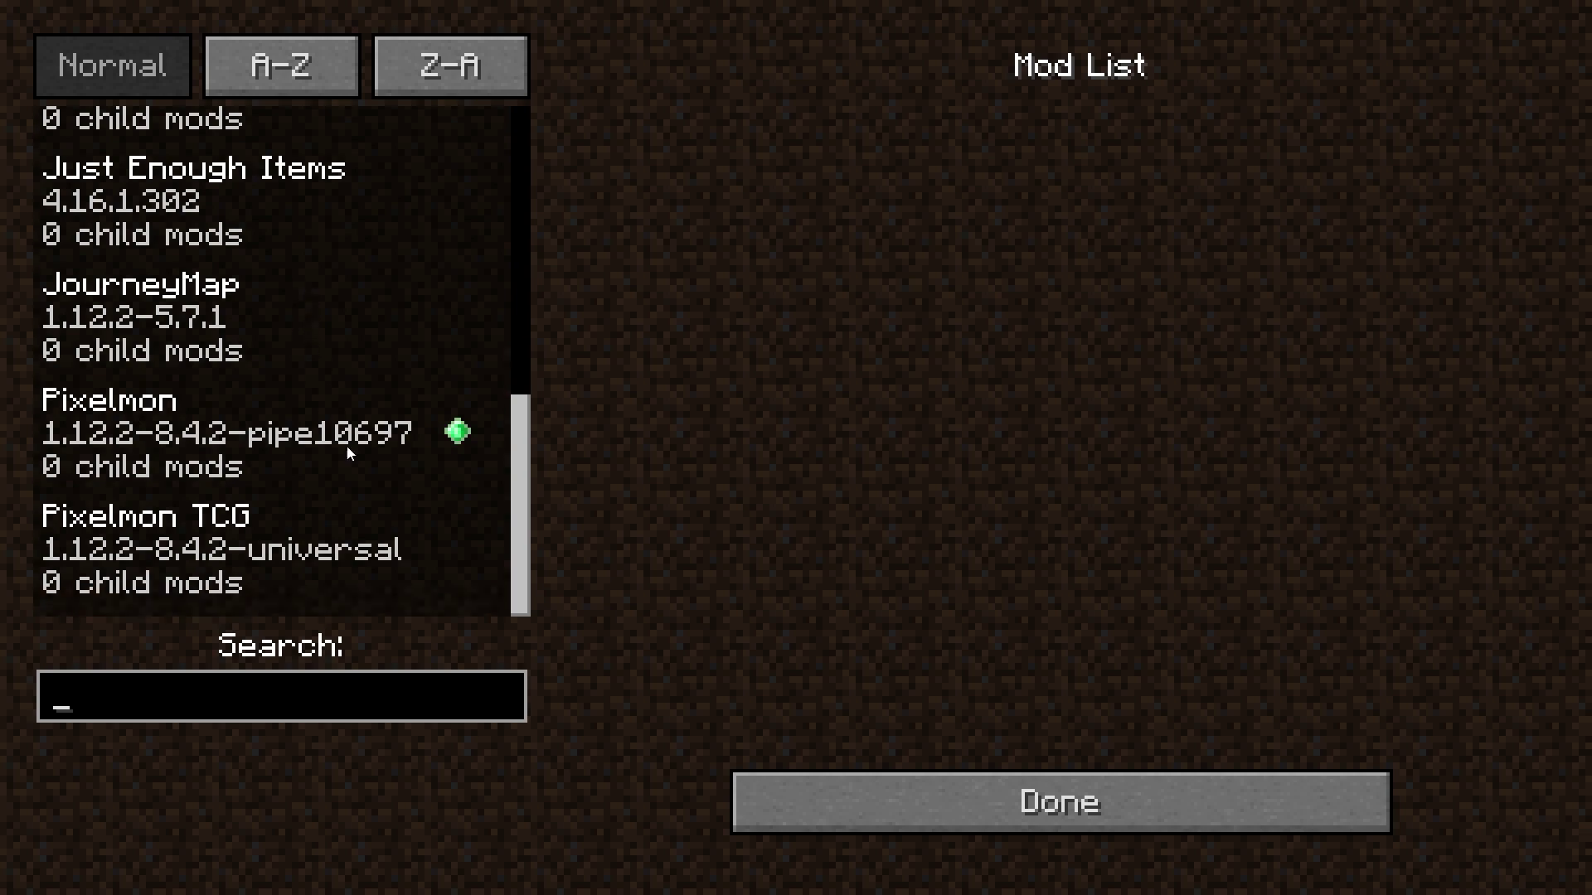
pyautogui.click(131, 529)
pyautogui.click(178, 467)
pyautogui.click(248, 510)
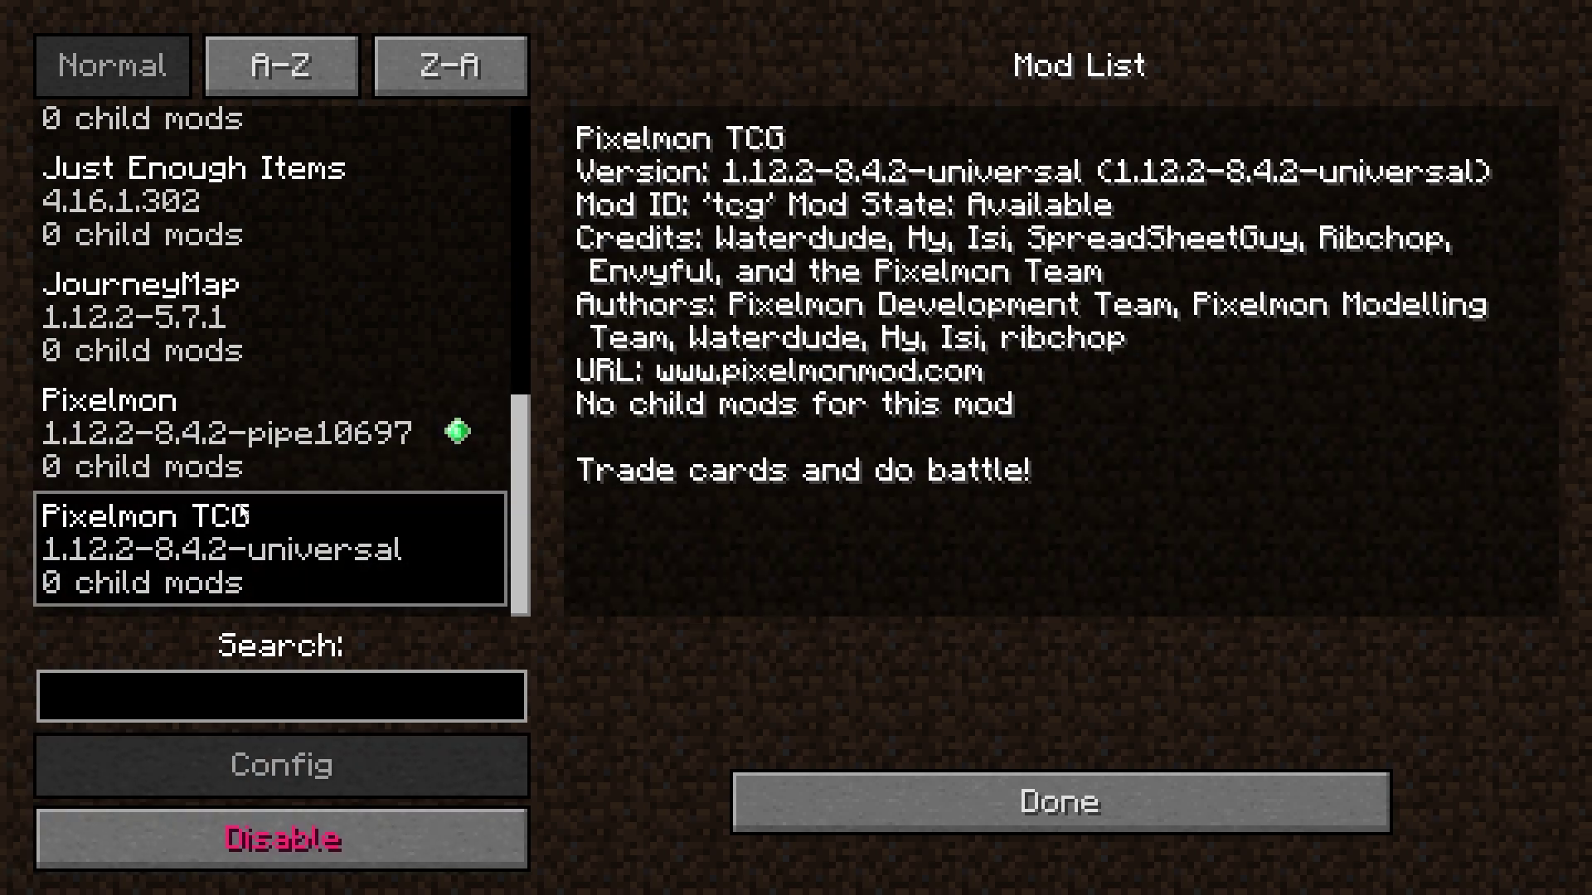
pyautogui.scroll(1, 248, 498)
pyautogui.scroll(2, 247, 491)
pyautogui.scroll(1, 230, 370)
pyautogui.scroll(2, 231, 369)
pyautogui.click(233, 372)
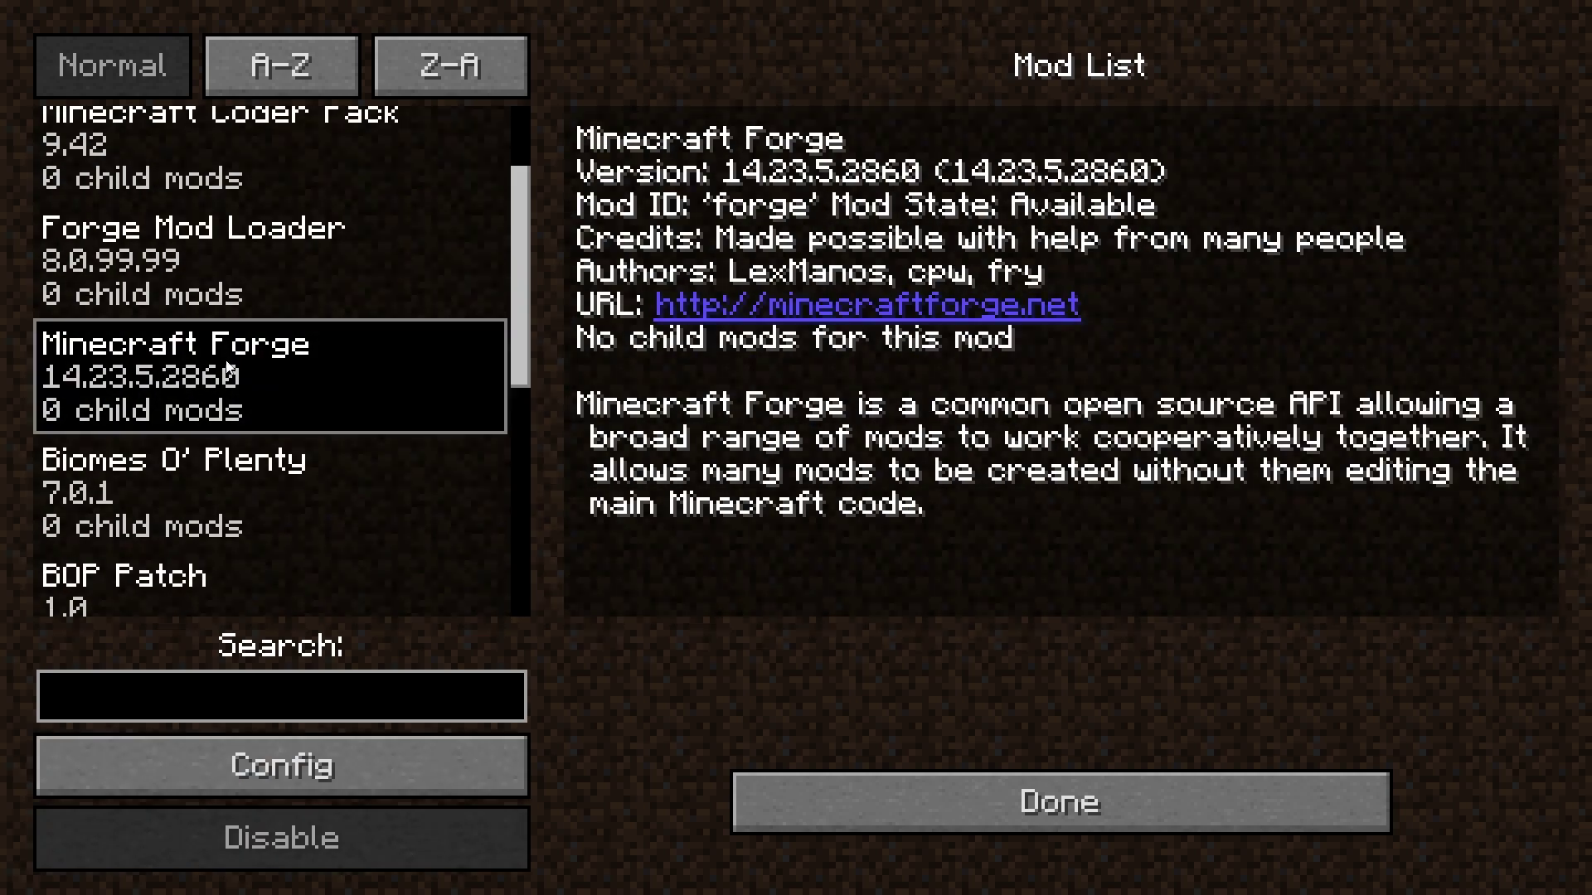
pyautogui.scroll(1, 237, 376)
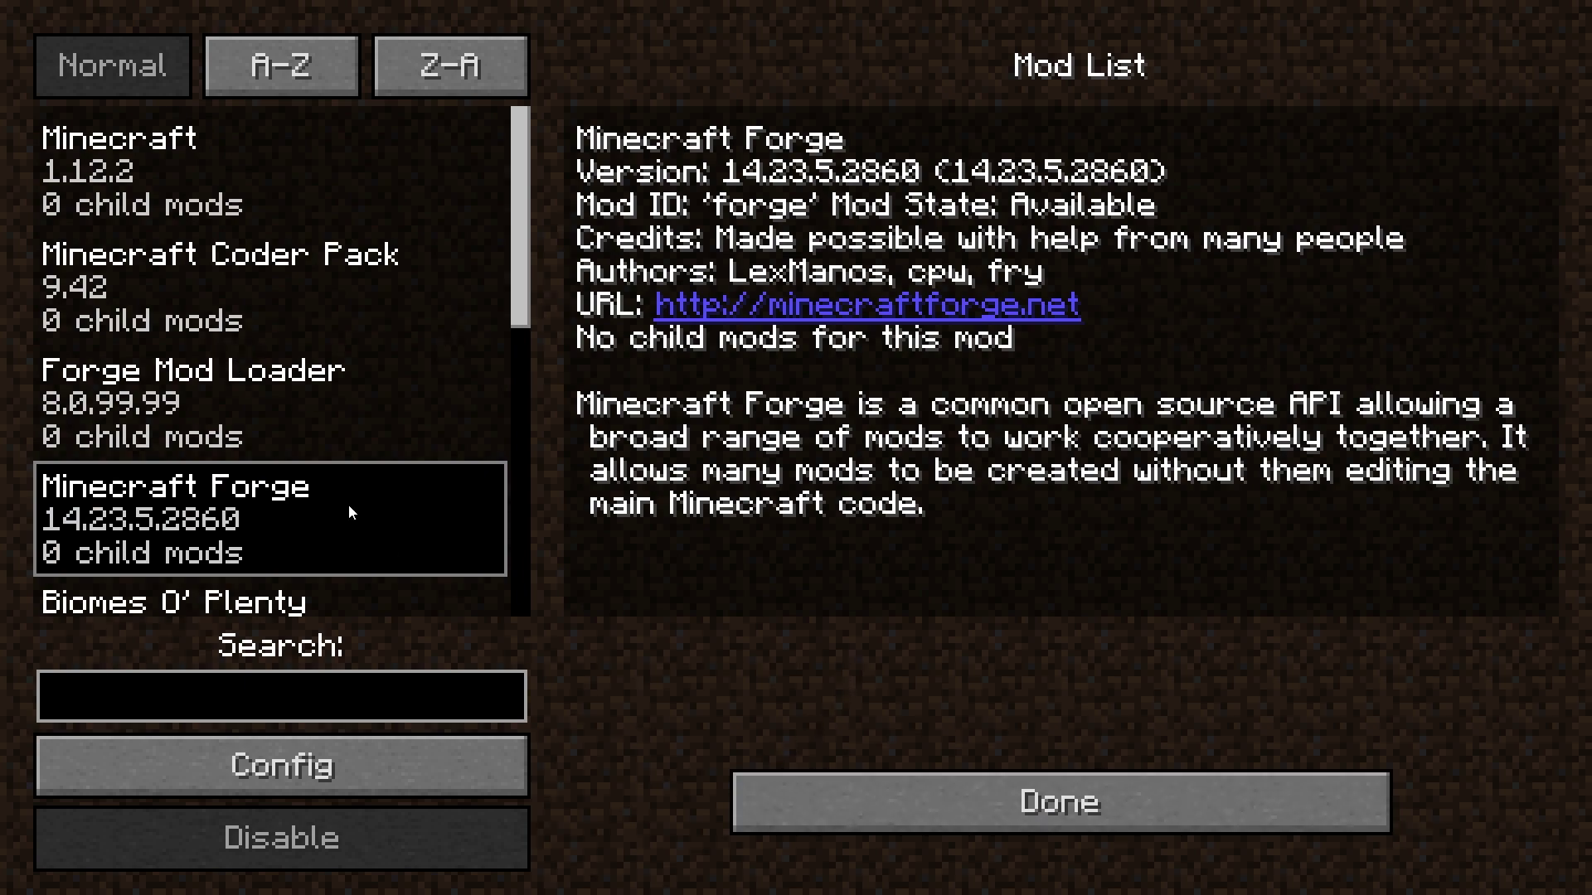
pyautogui.click(286, 504)
pyautogui.scroll(-3, 224, 390)
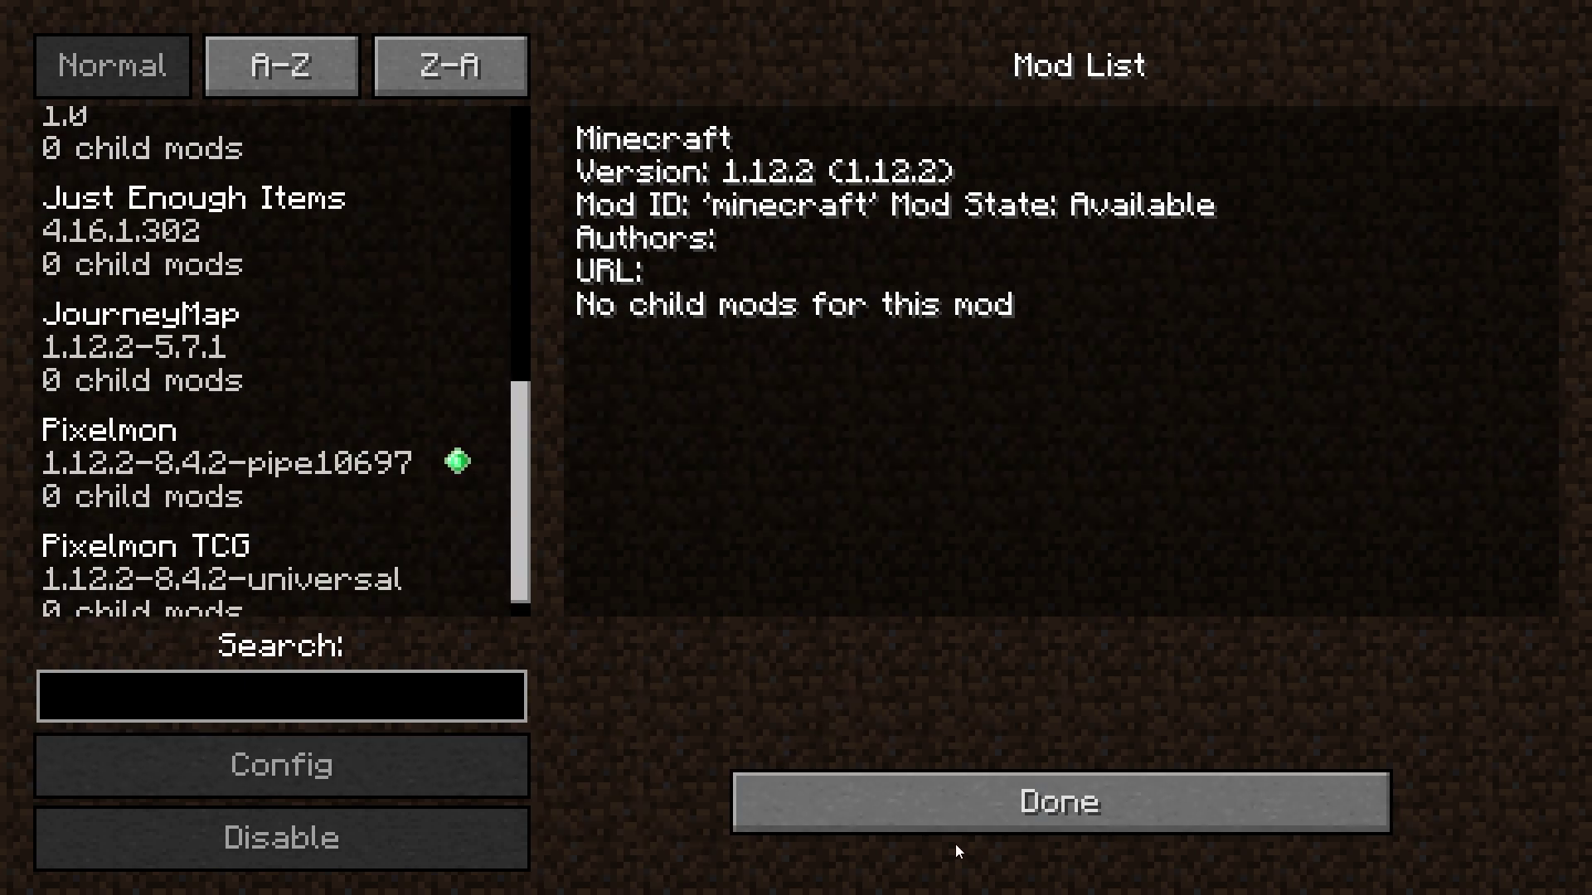
pyautogui.click(953, 807)
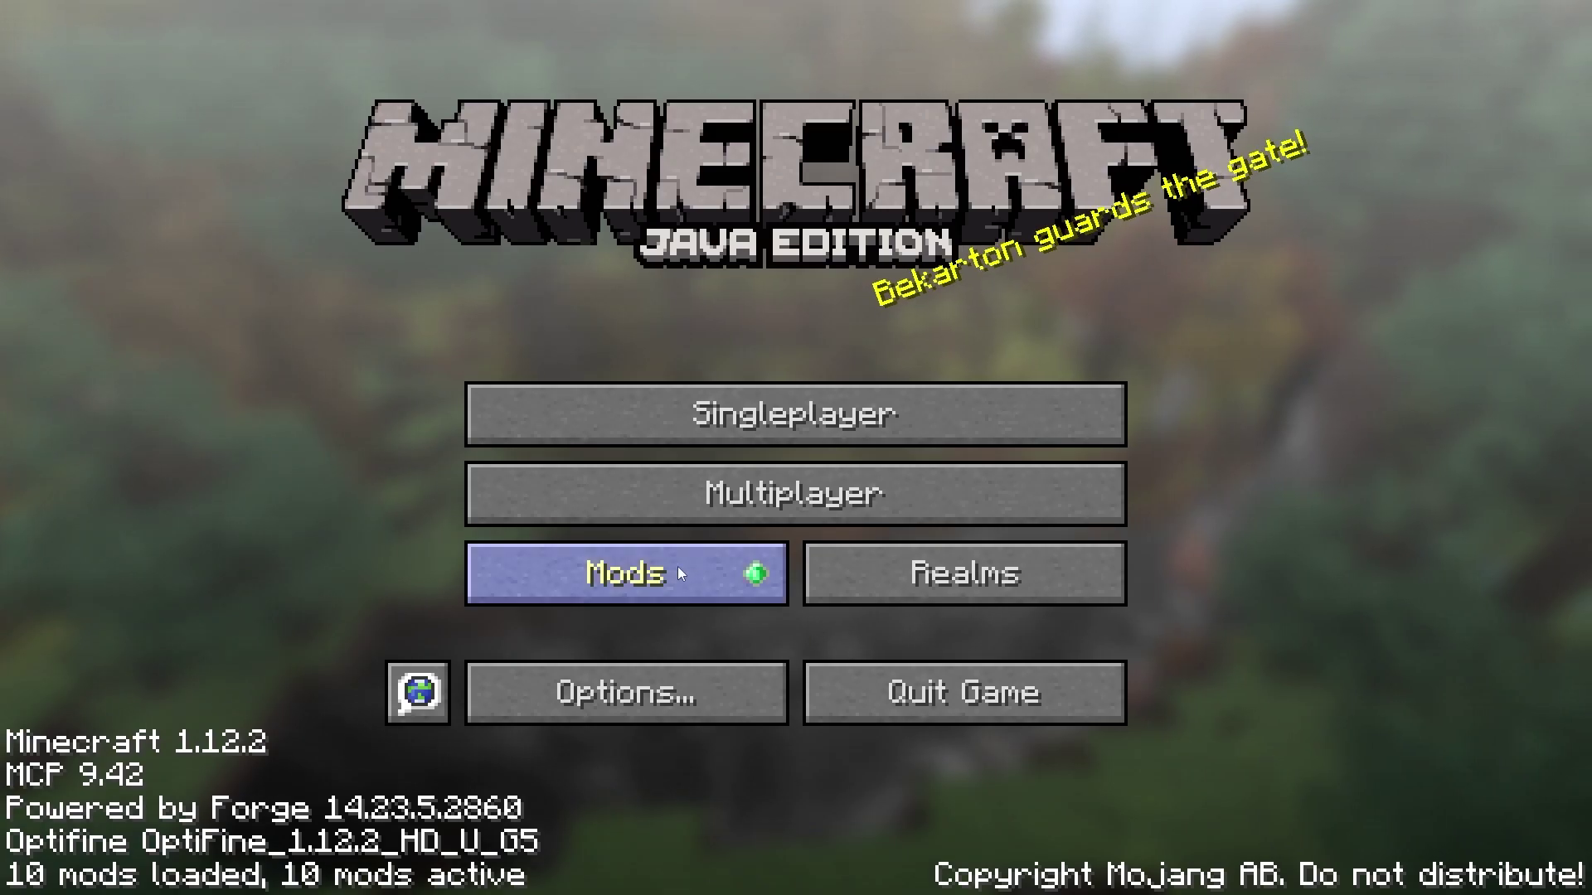
# Confirm the DesertMC Network server entry uses the address play.desertmc.net
pyautogui.click(612, 490)
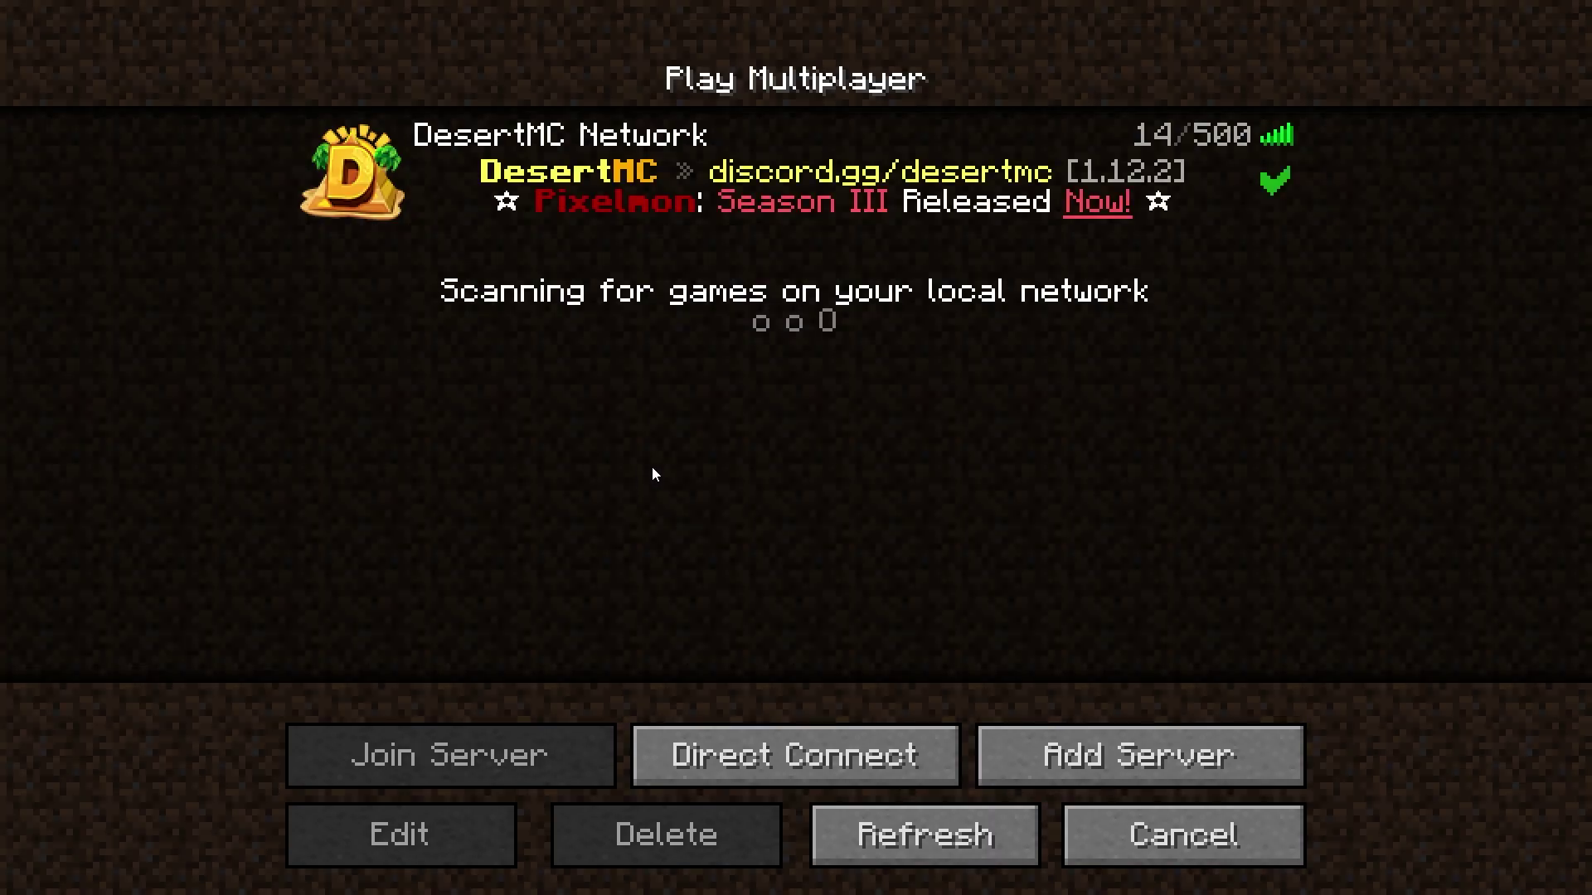
pyautogui.click(508, 153)
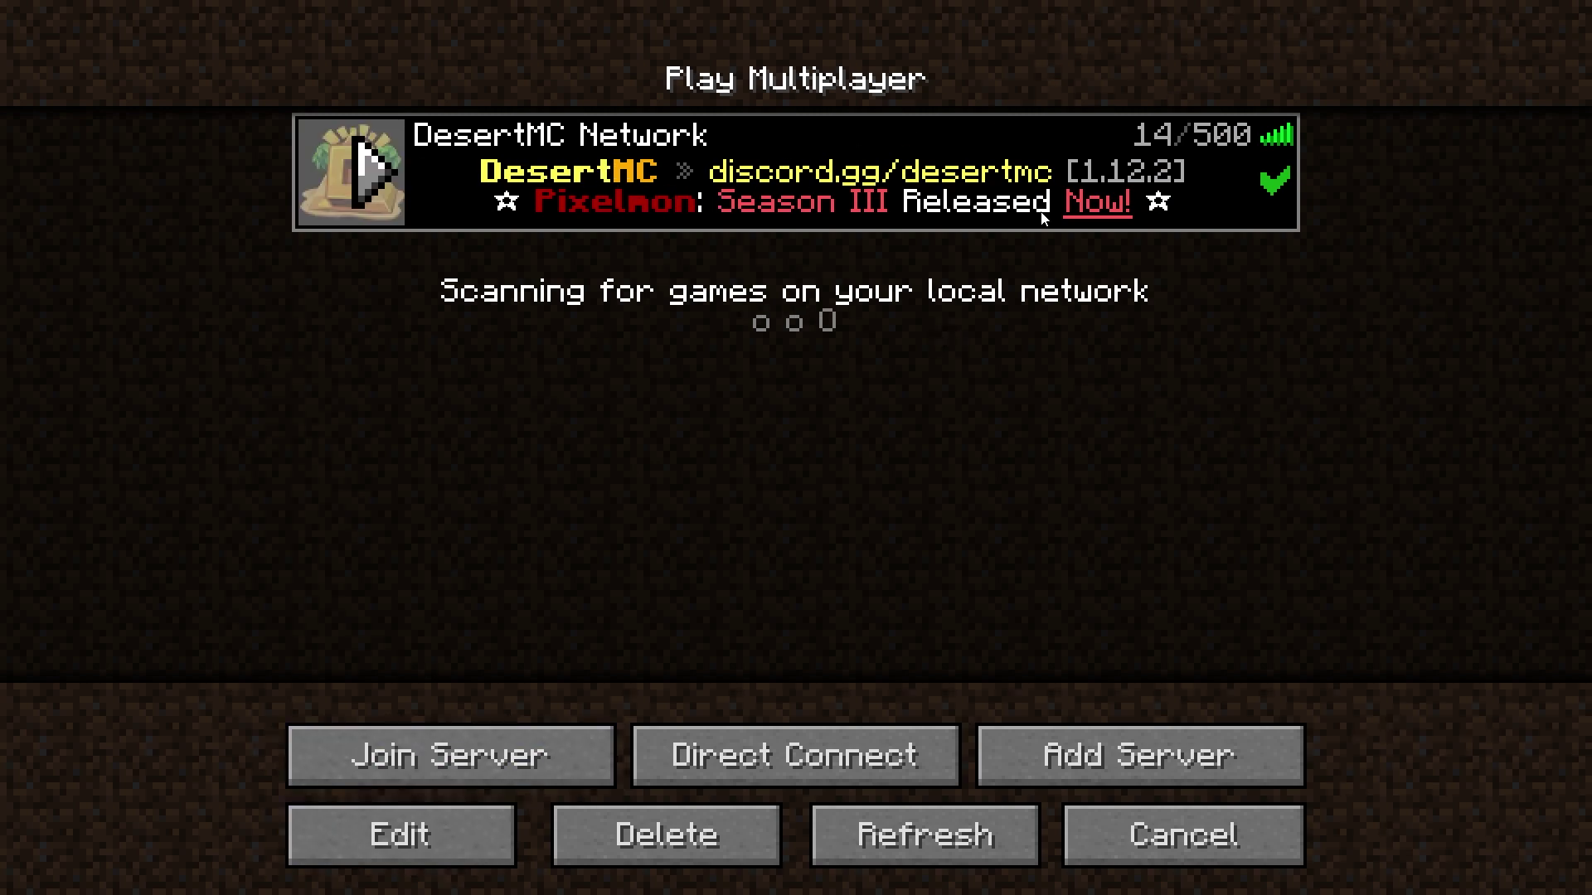
pyautogui.click(505, 844)
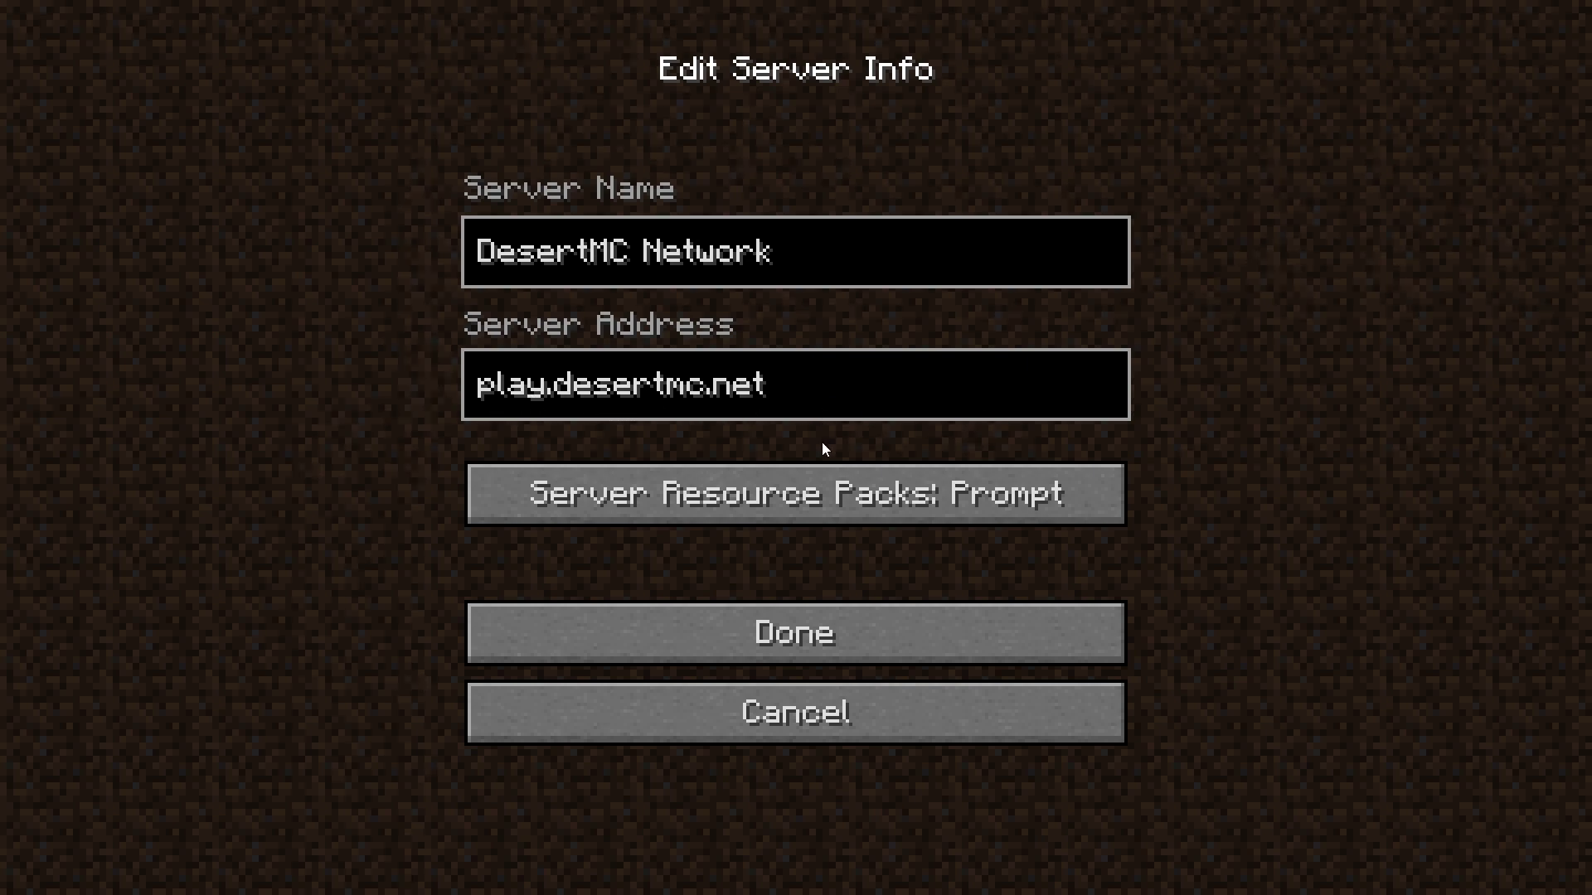
pyautogui.click(789, 605)
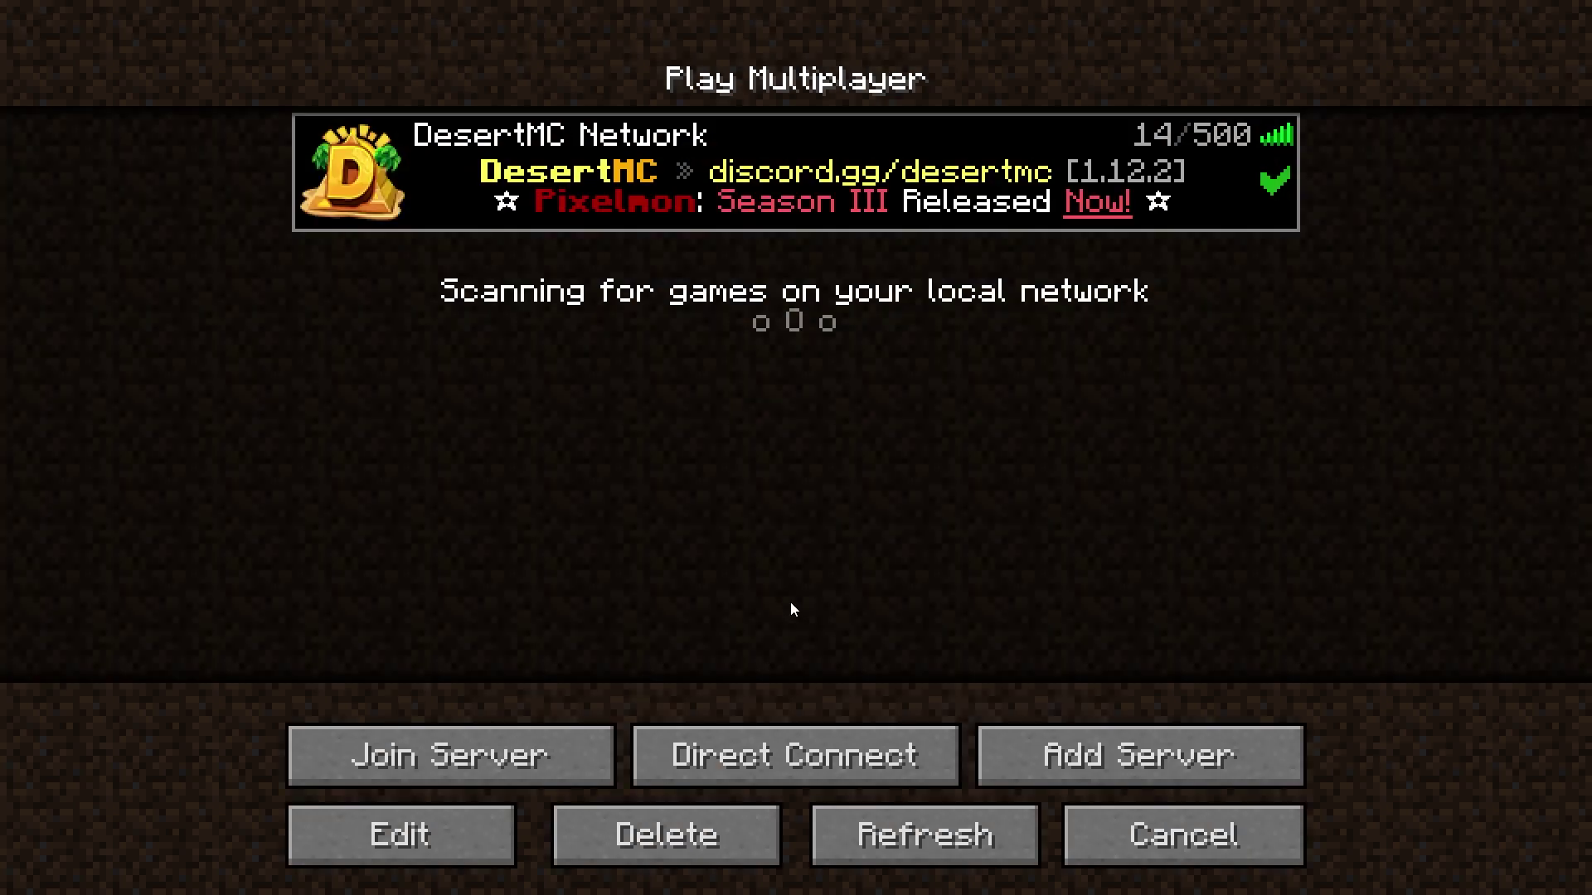
# Join the DesertMC Network server and switch to empty hotbar slot 4
pyautogui.click(365, 165)
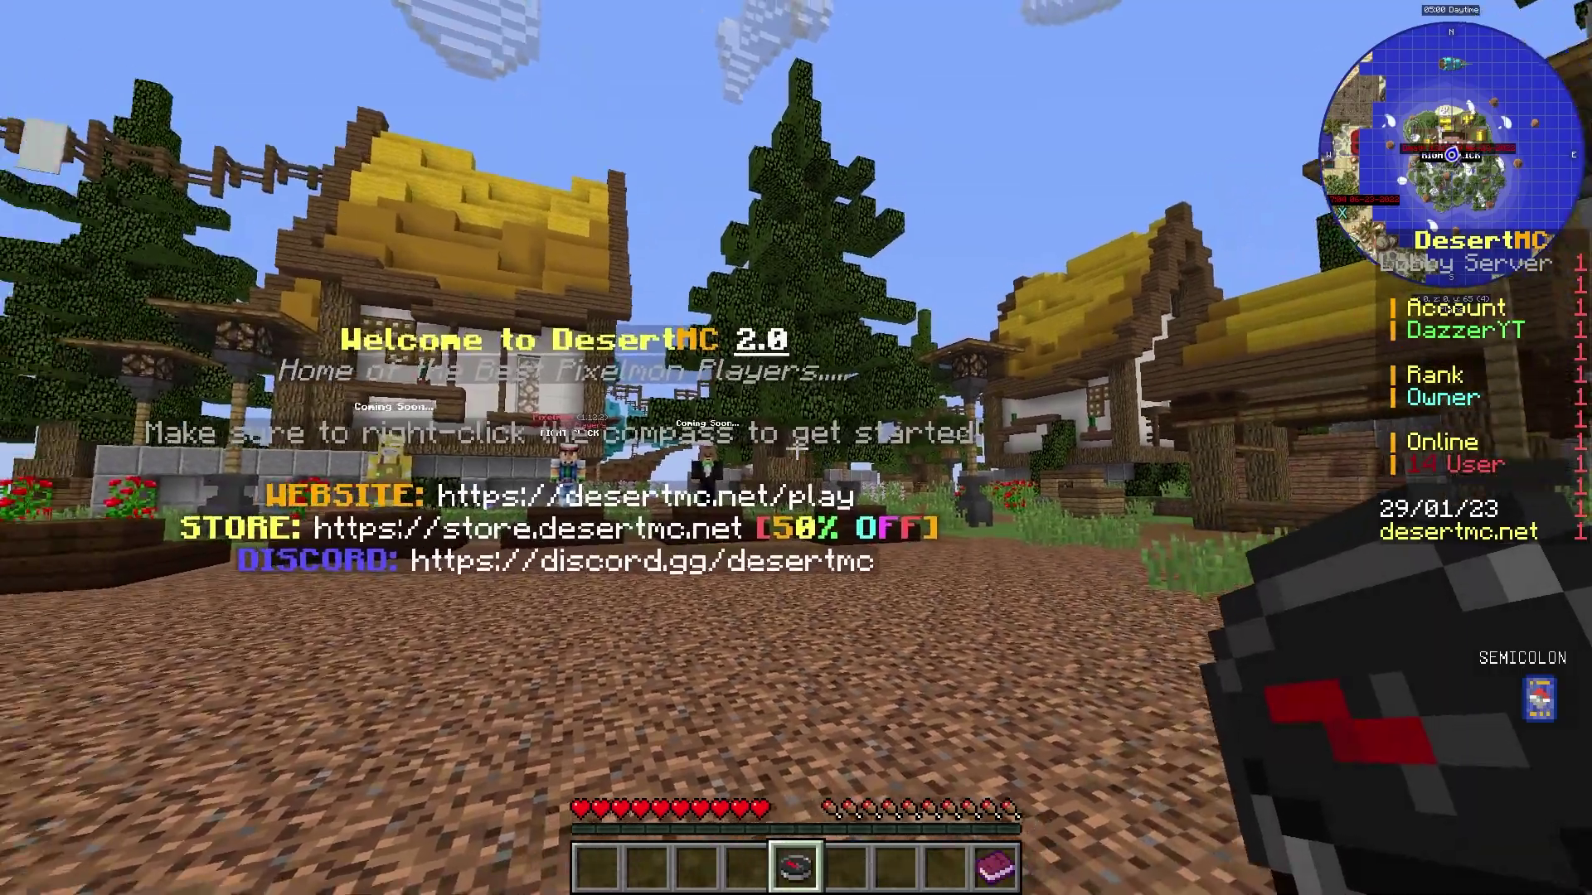
pyautogui.press('s')
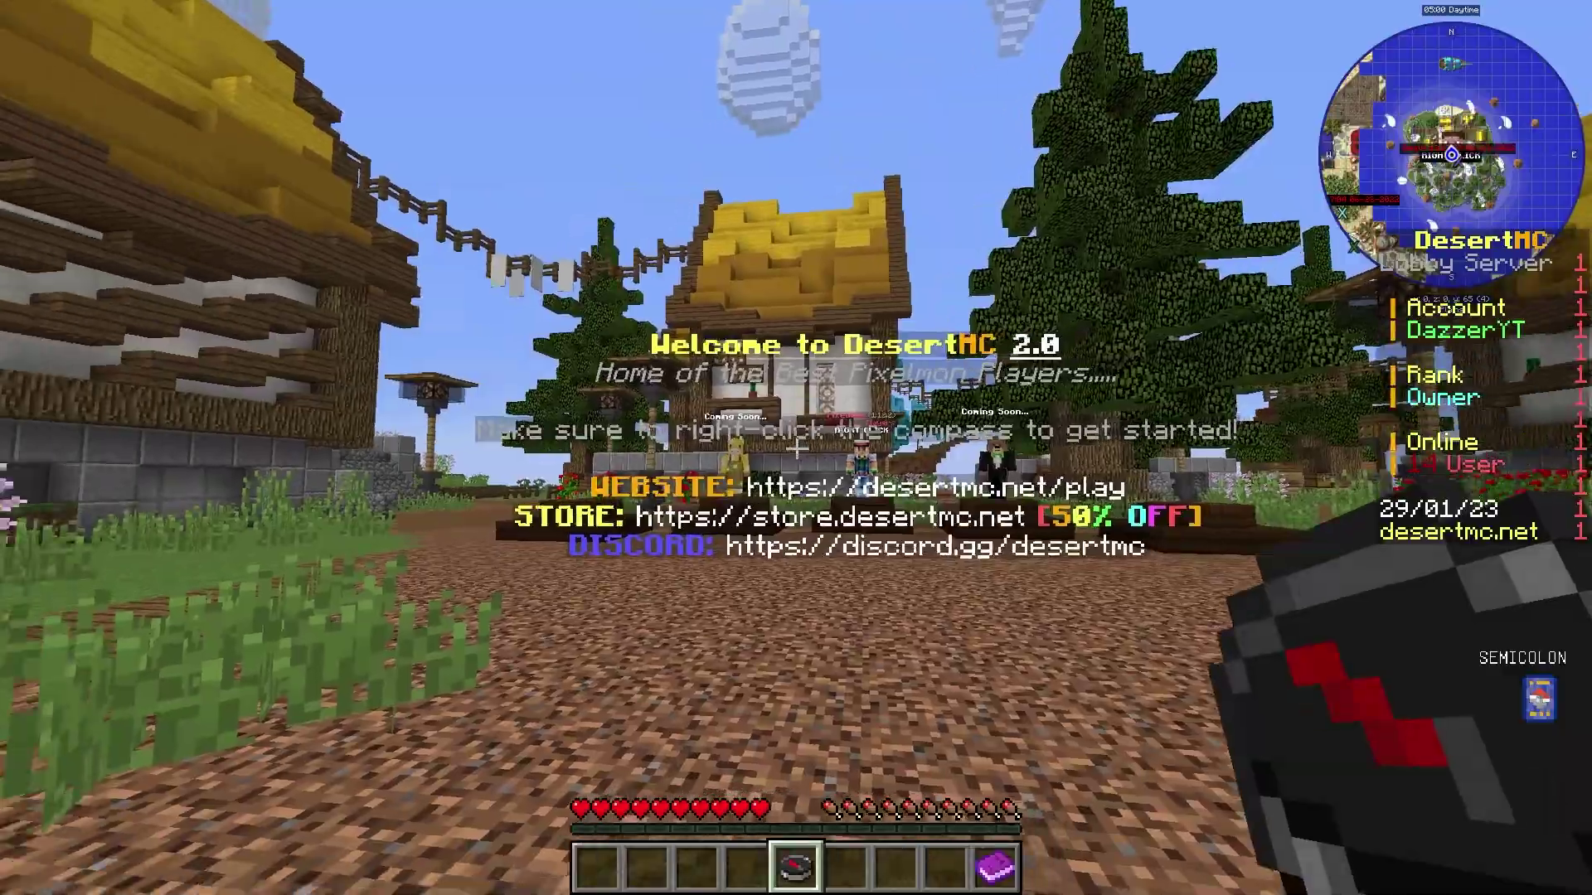
pyautogui.press('w')
pyautogui.press('4')
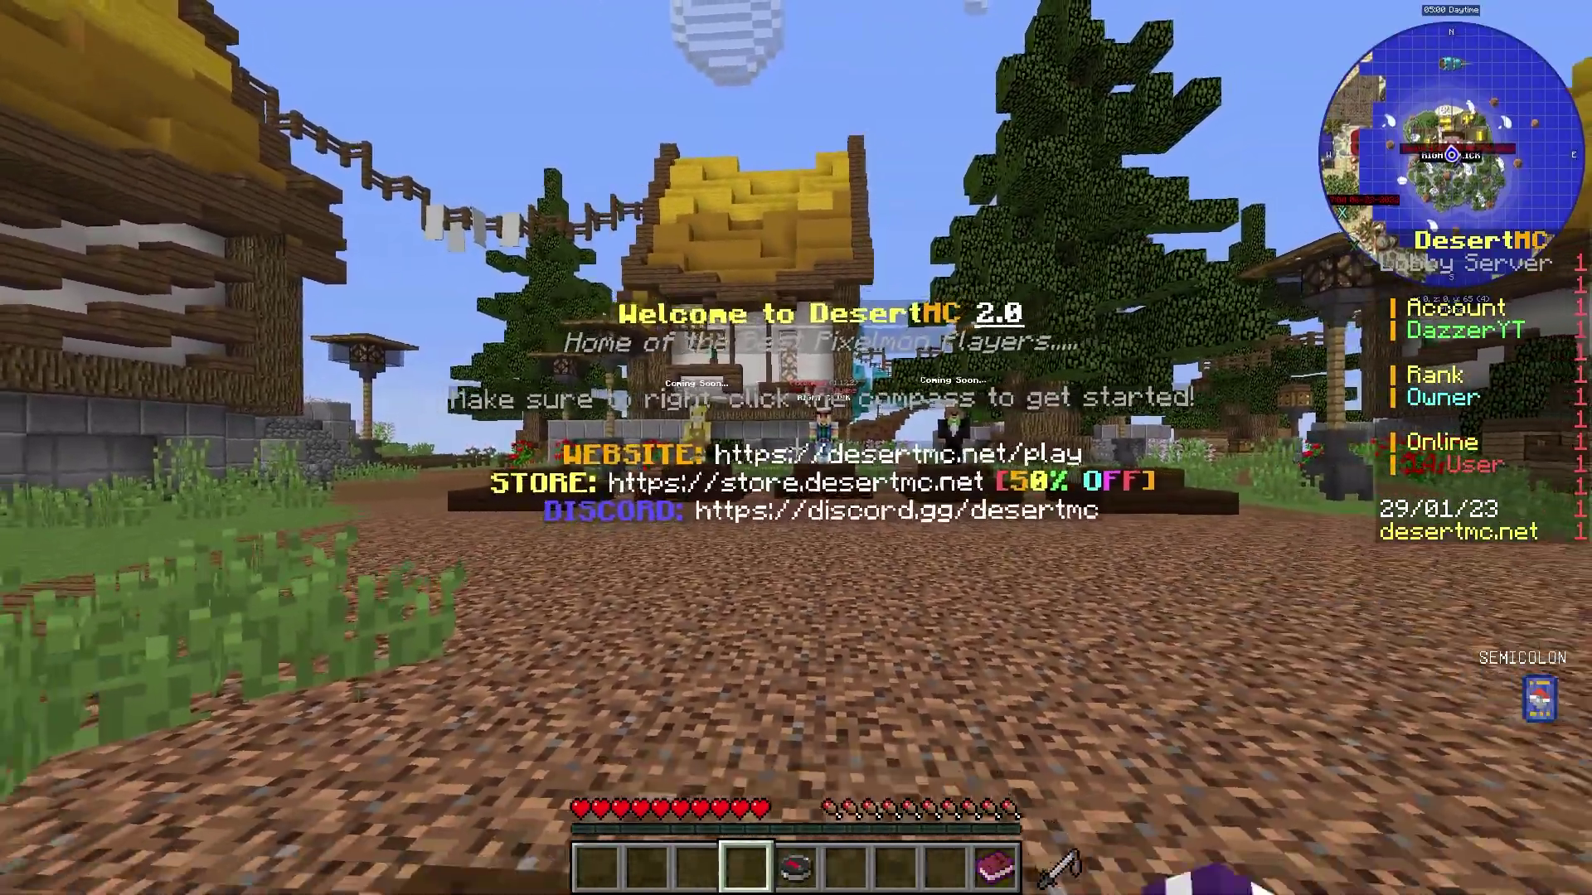
# Walk past the lobby's welcome hologram up to the Pixelmon server character
pyautogui.press('w')
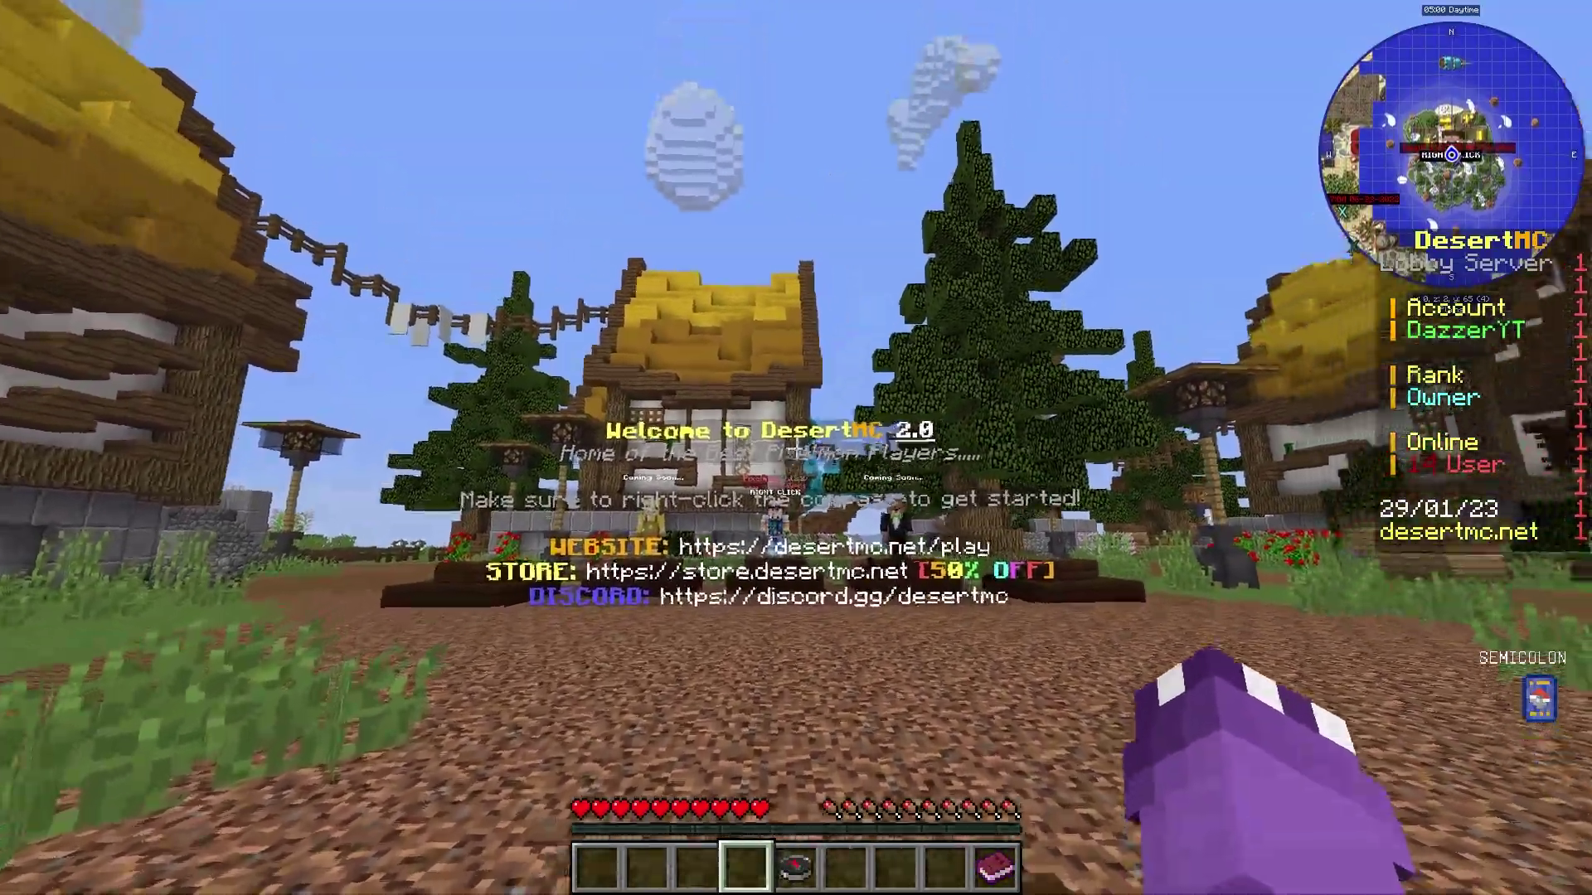
pyautogui.press('w')
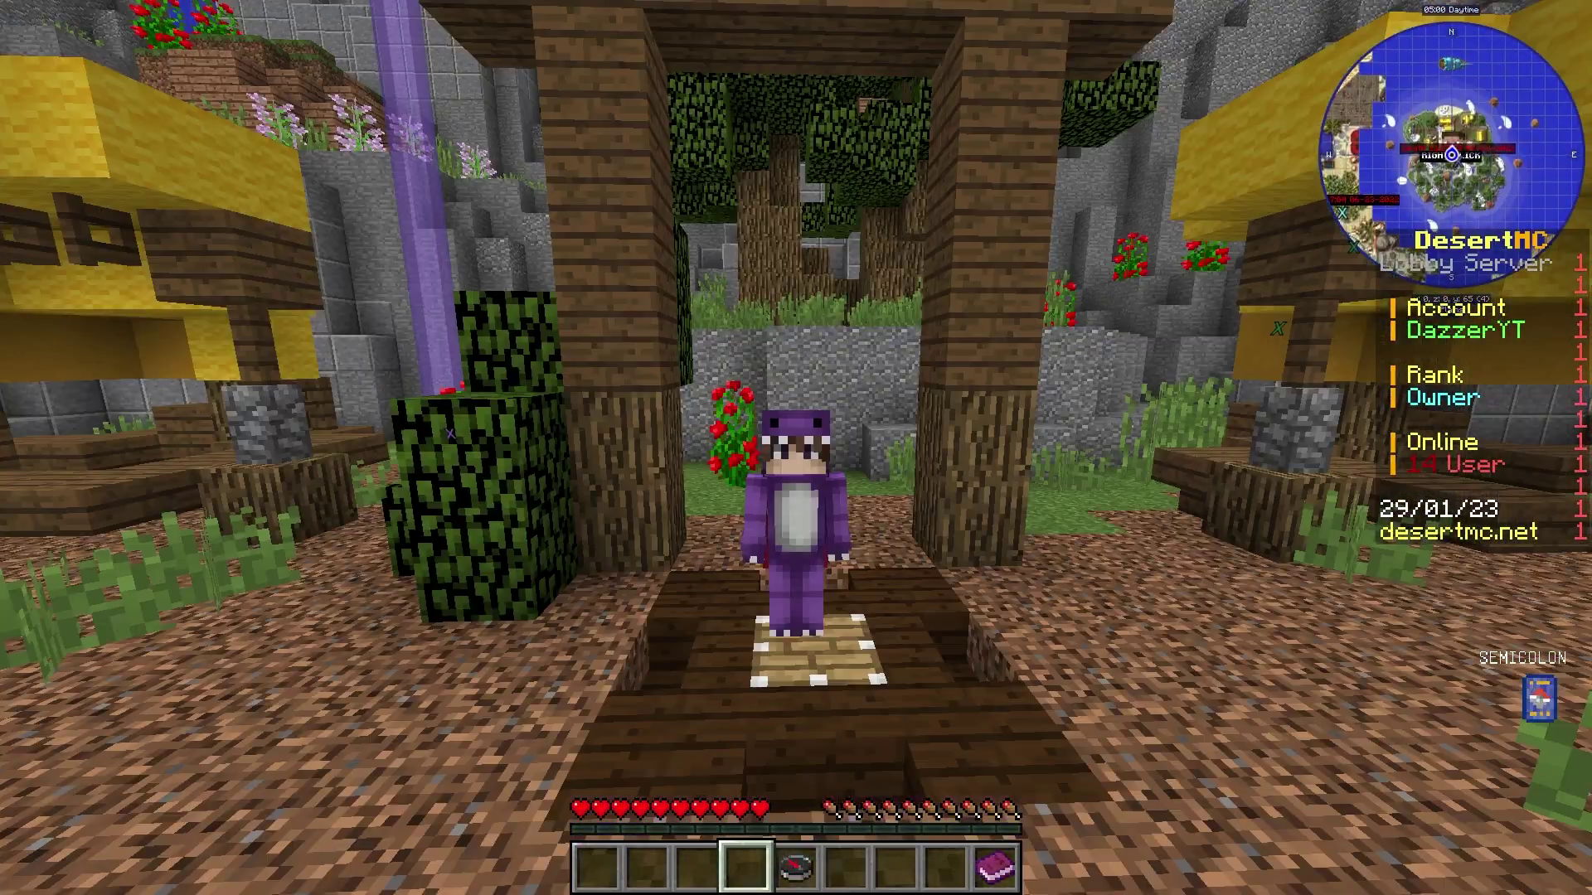
pyautogui.press('w')
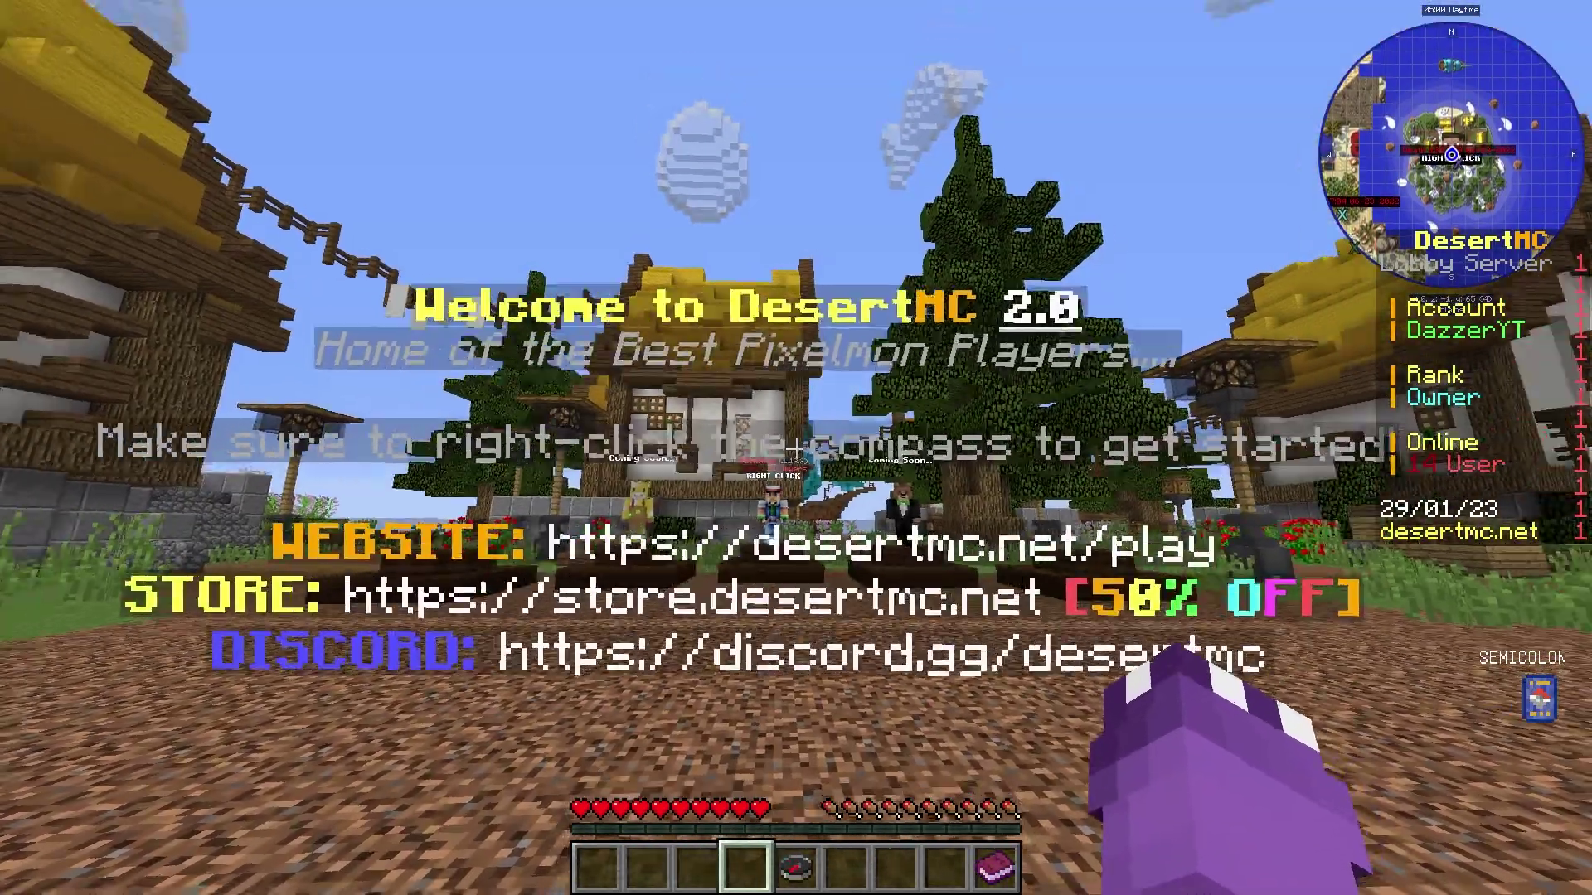
pyautogui.press('w')
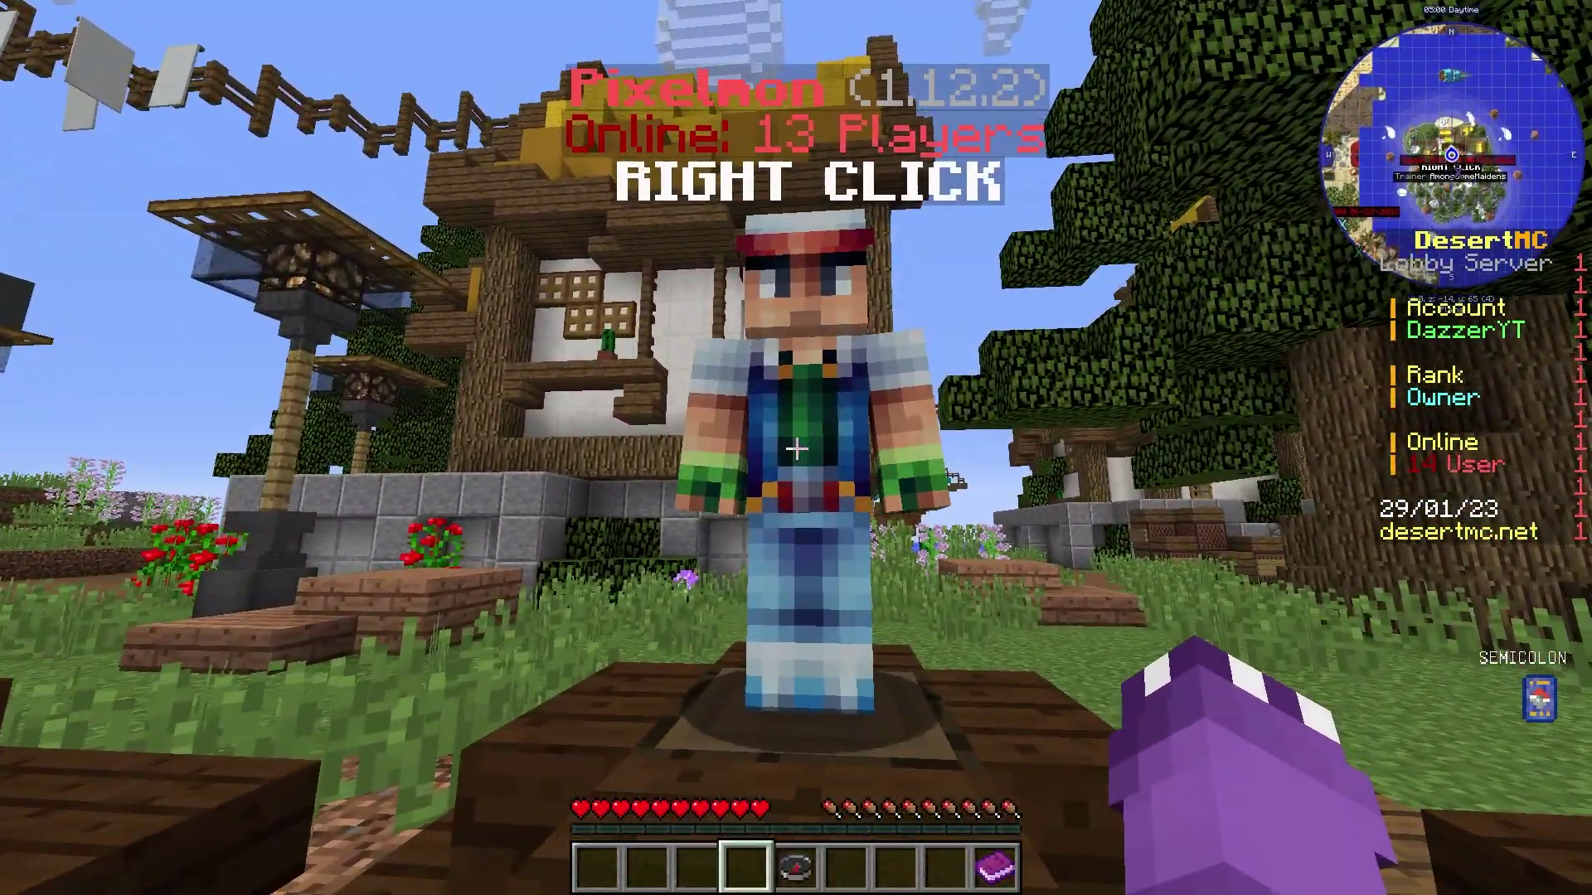
# Transfer to the Pixelmon server via its NPC and look around the spawn platform
pyautogui.rightClick(797, 448)
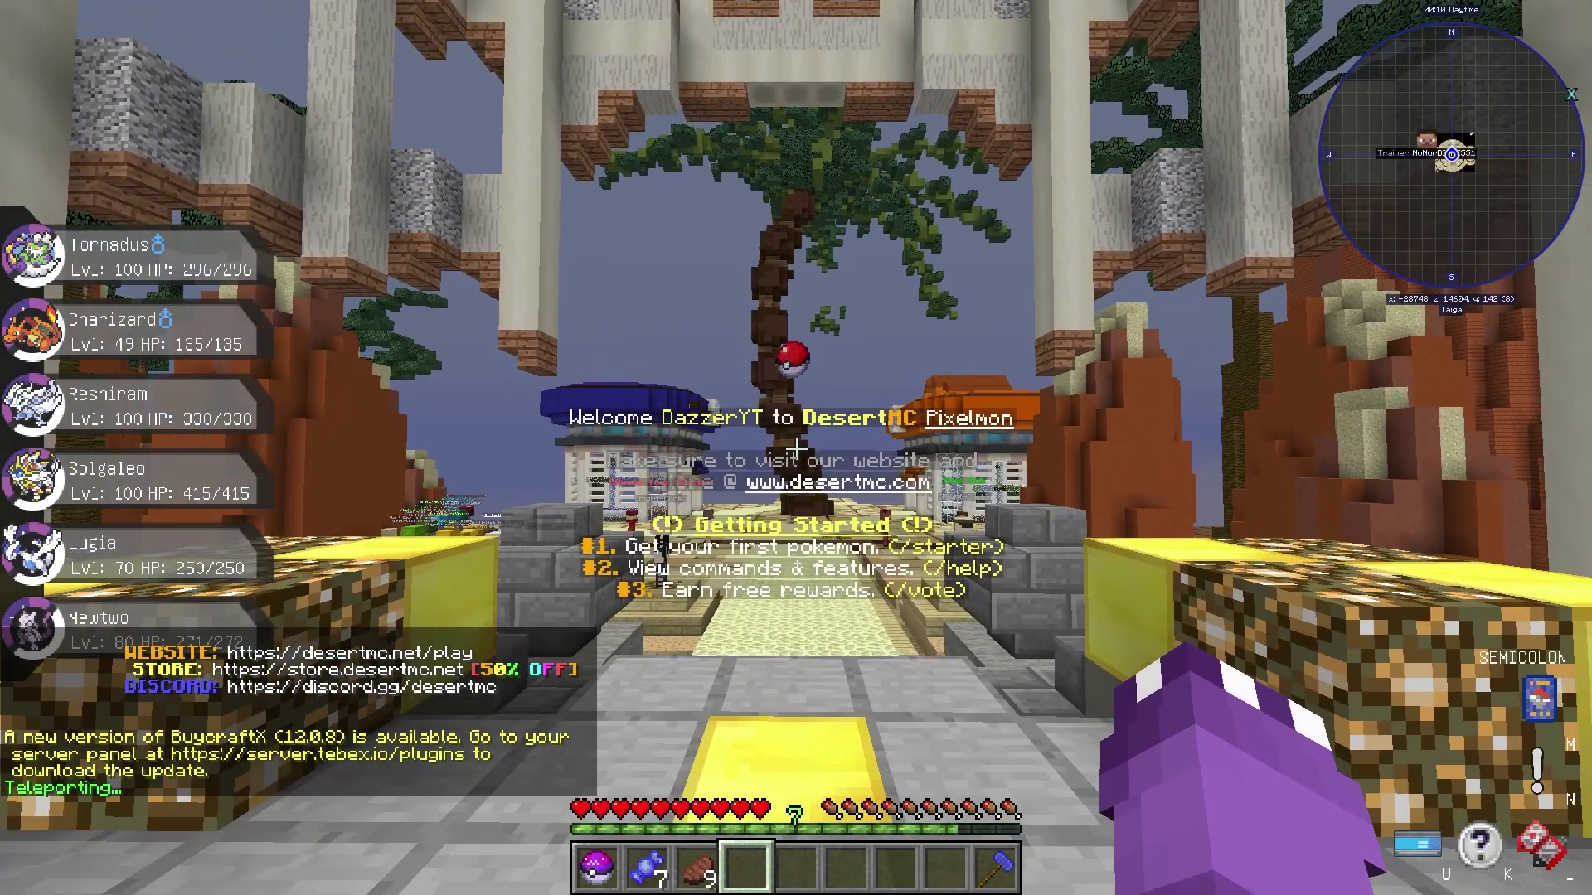
pyautogui.press('w')
pyautogui.press('s')
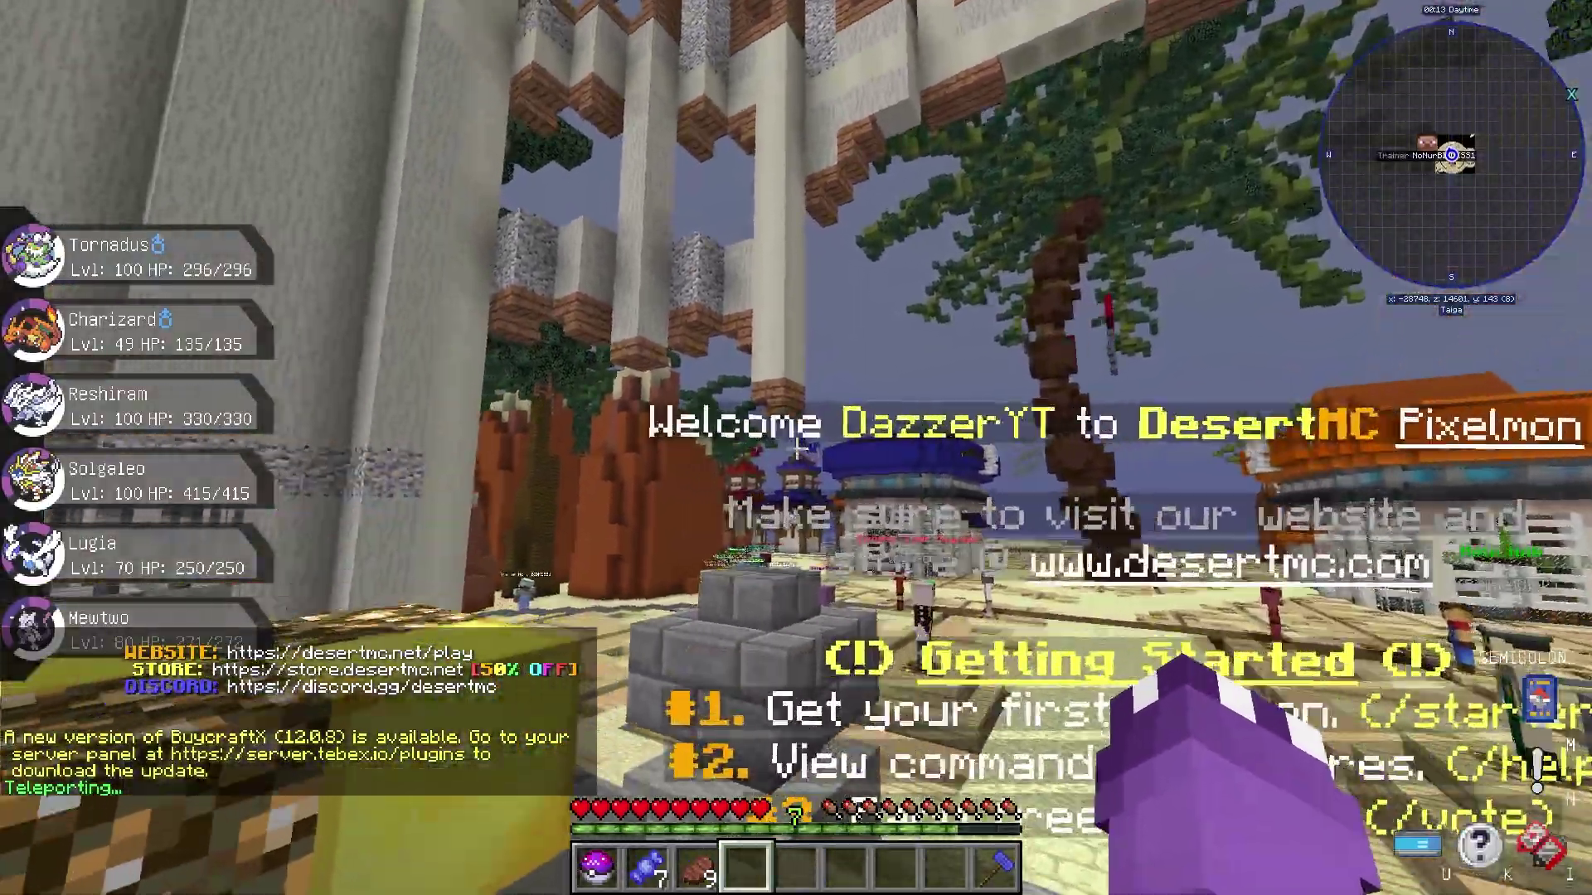
# Walk around the spawn hologram and onto the sandstone path in third-person view
pyautogui.press('w')
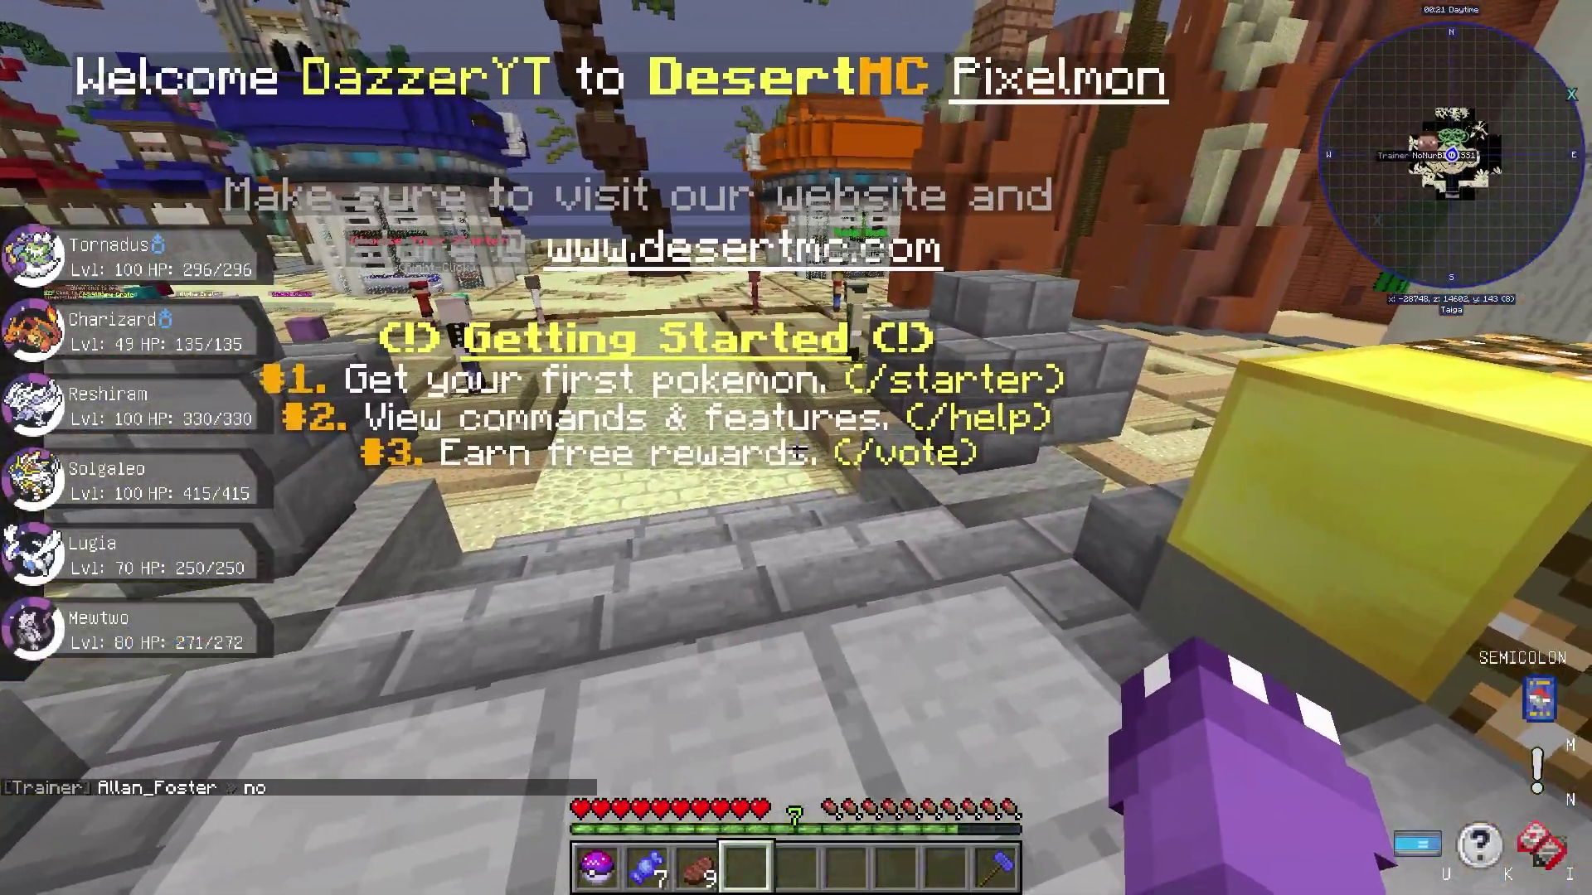
pyautogui.press('s')
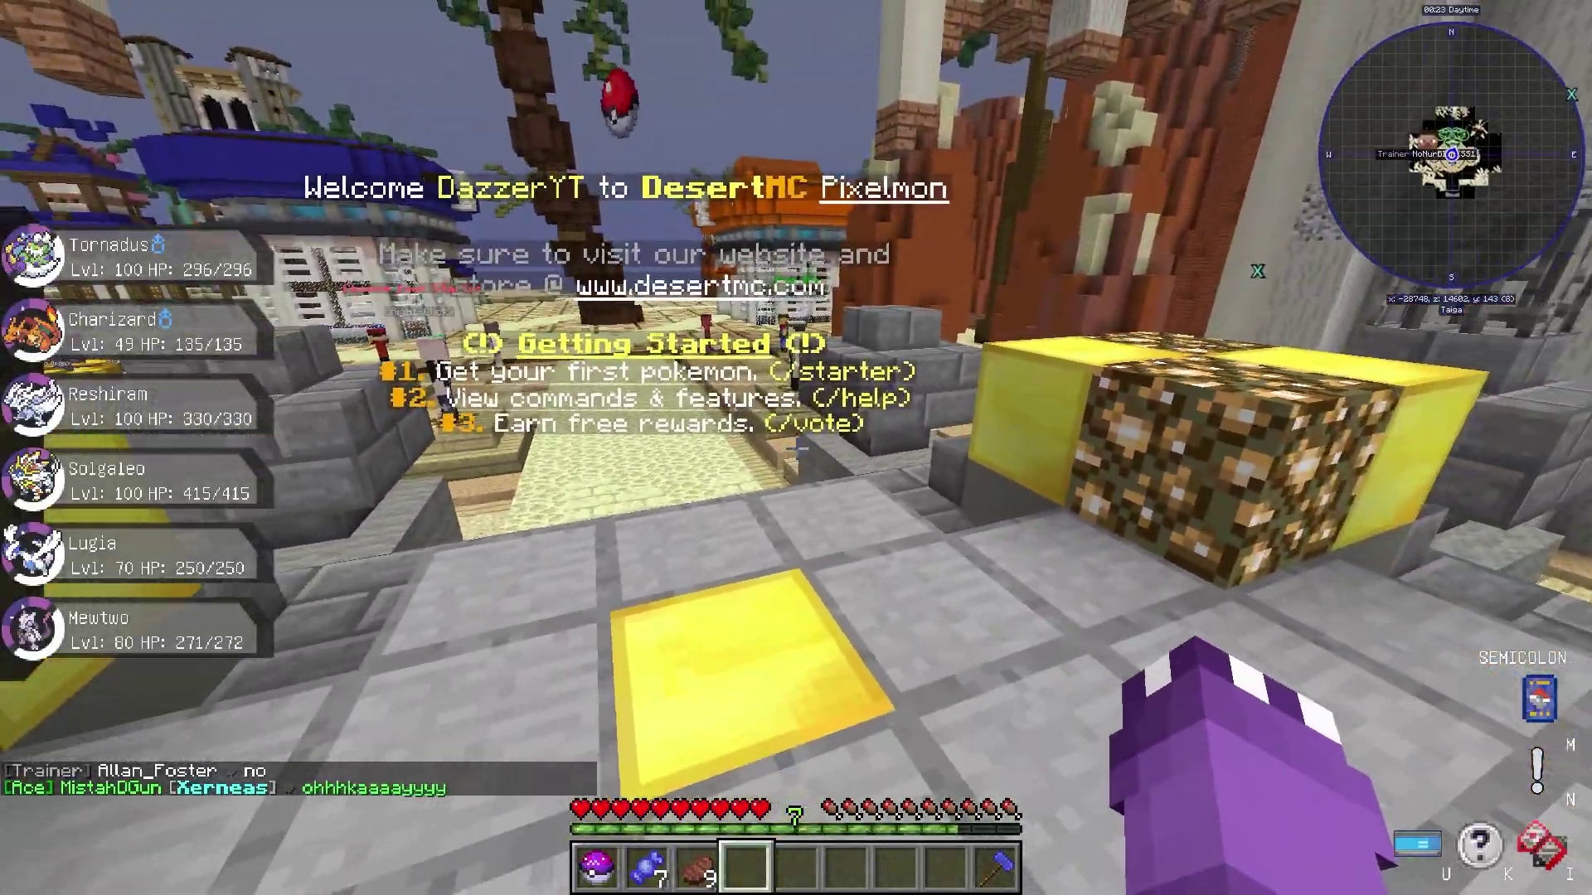
pyautogui.press('F5')
pyautogui.press('F5')
pyautogui.press('s')
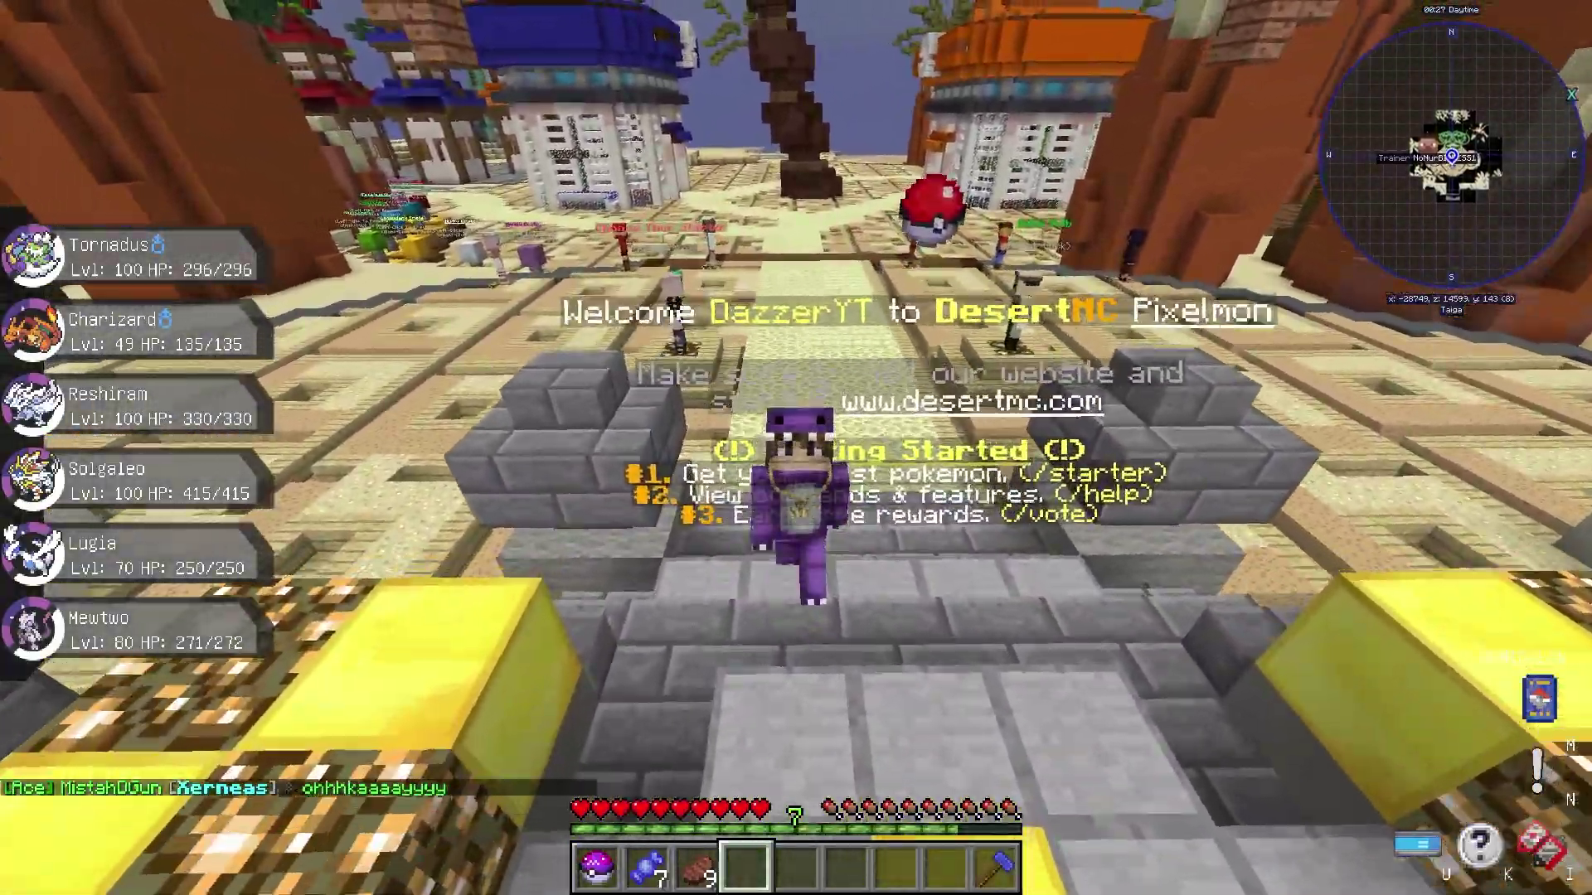
# Walk past the PokeDex Rewards, shop and Choose Your Starter characters in the plaza
pyautogui.press('s')
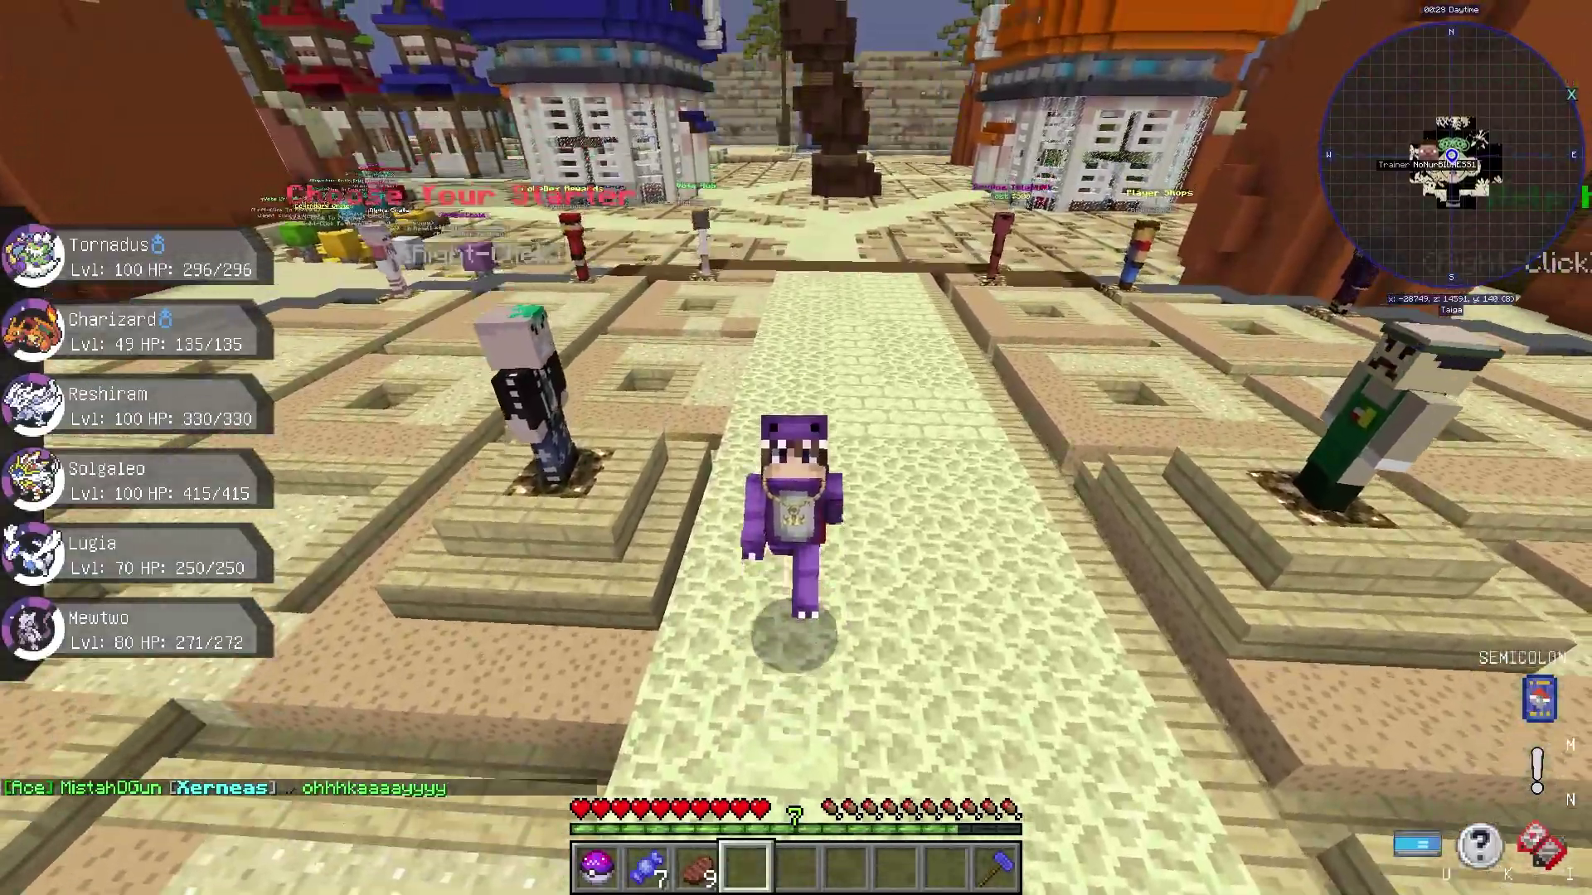
pyautogui.press('s')
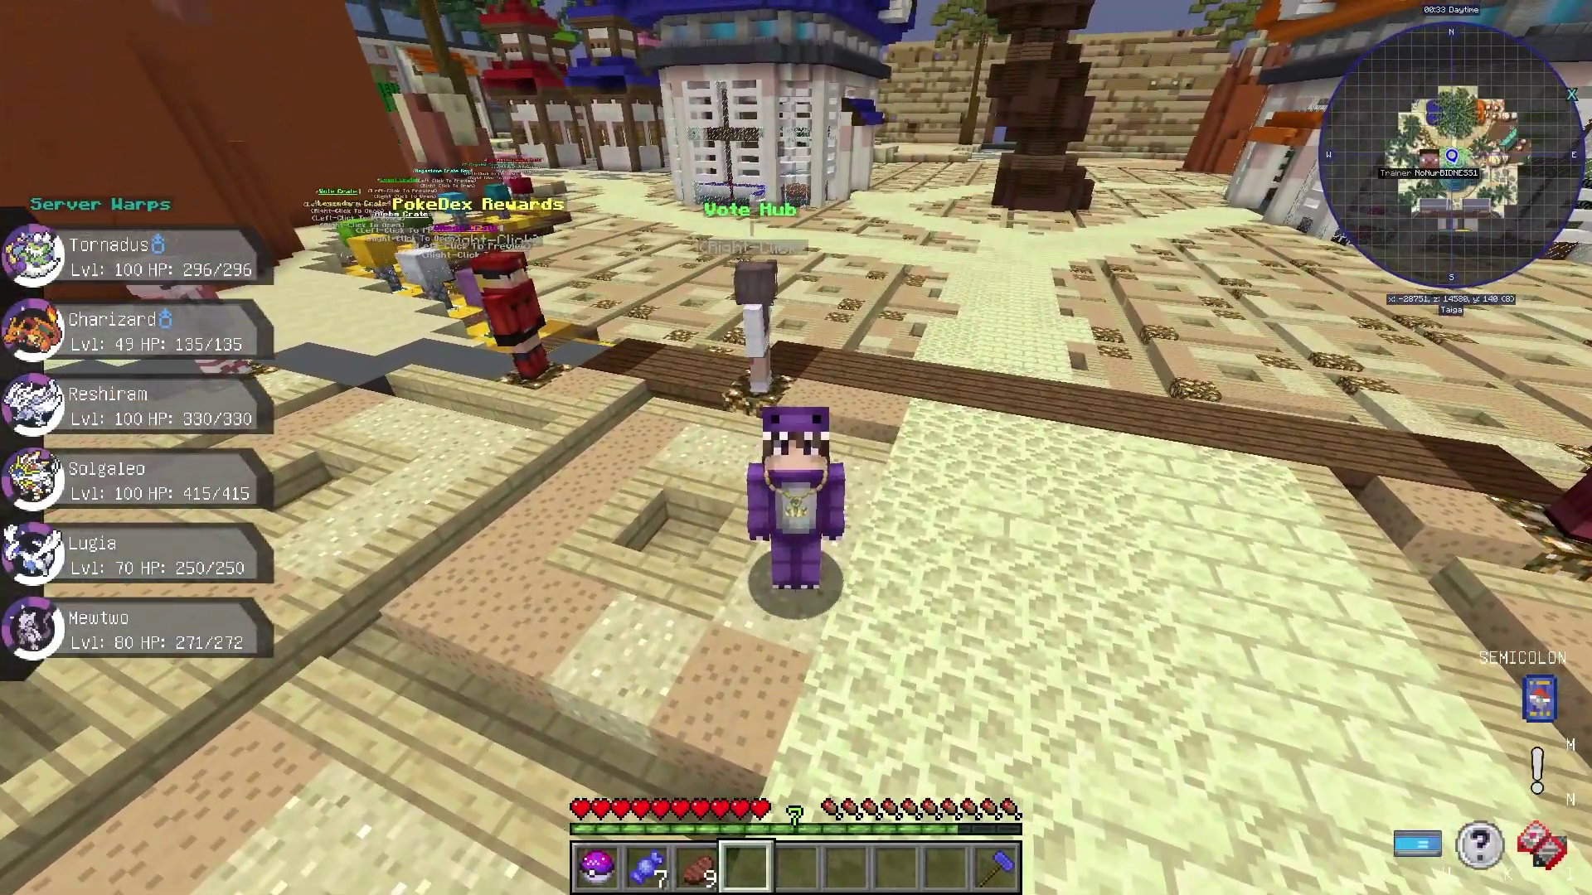
pyautogui.press('s')
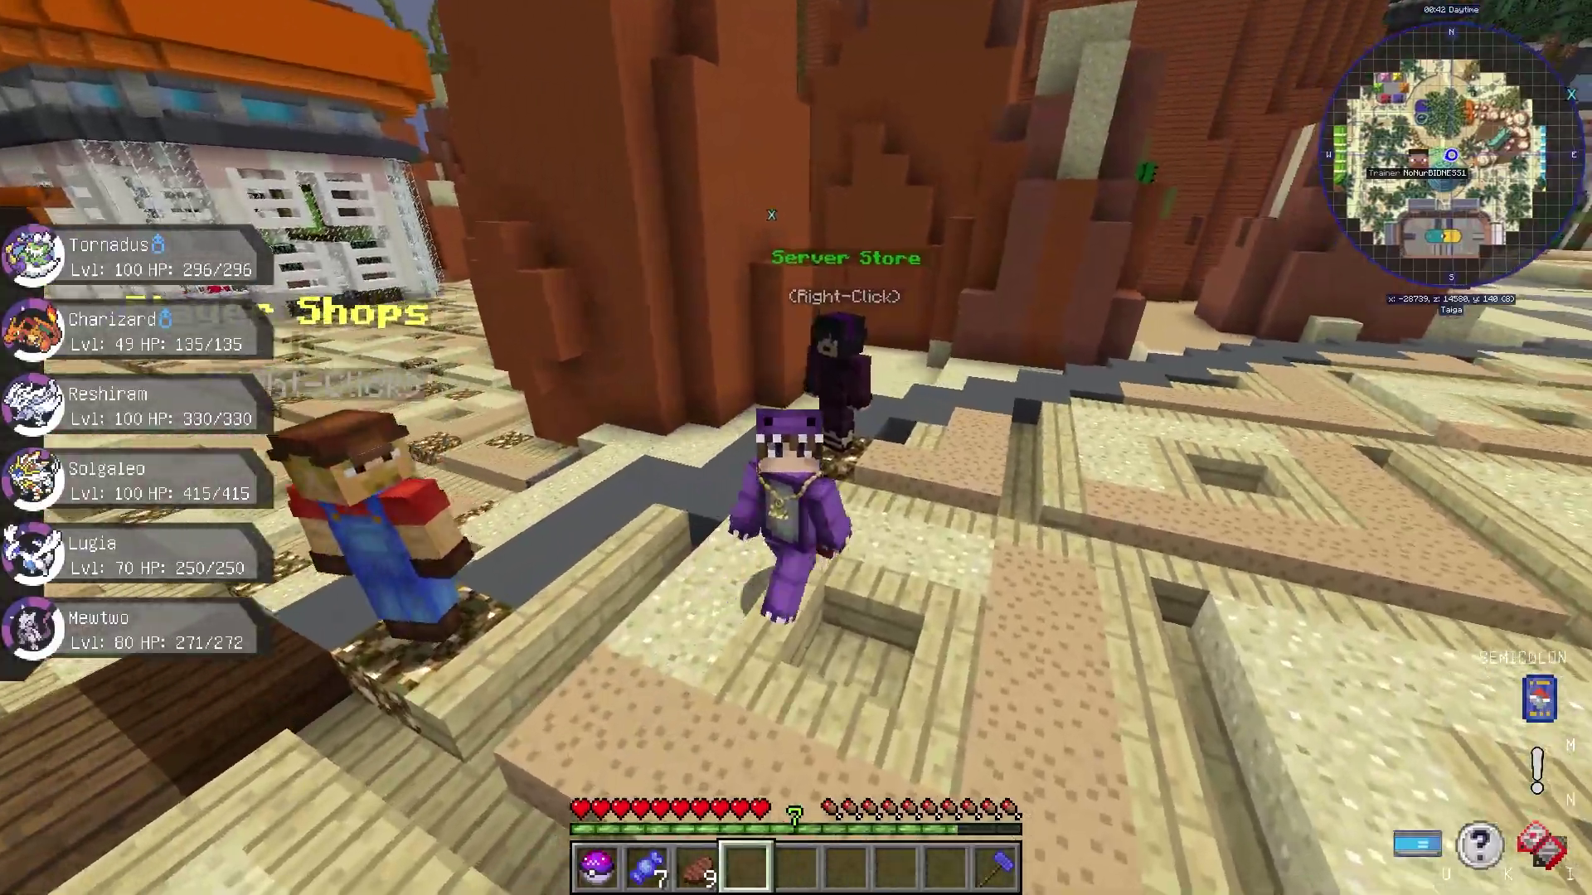
pyautogui.press('w')
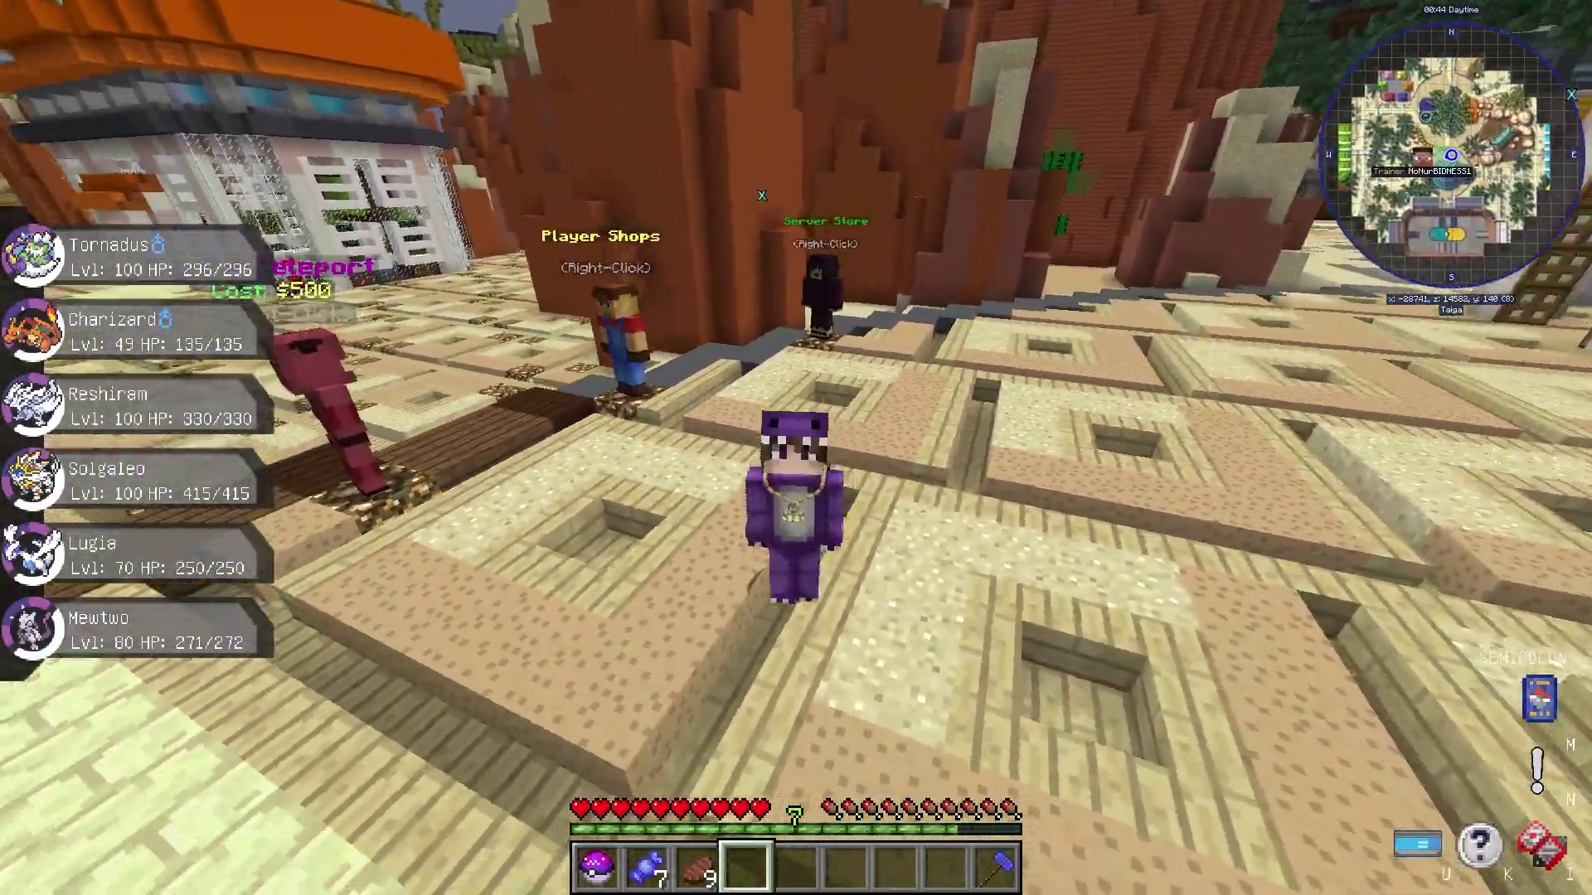
pyautogui.press('w')
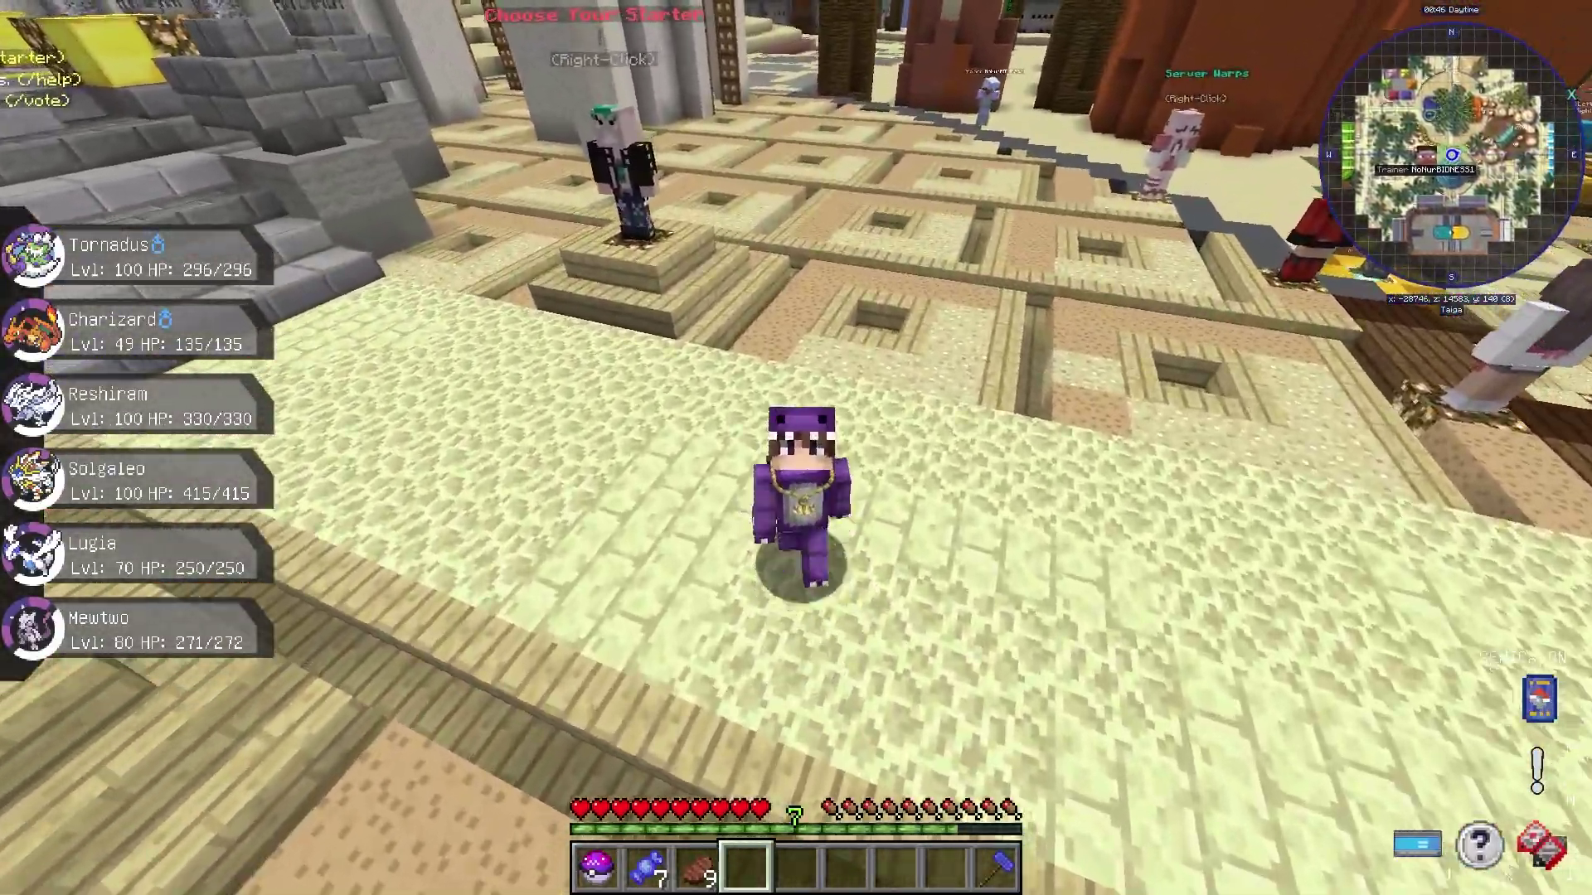
pyautogui.press('w')
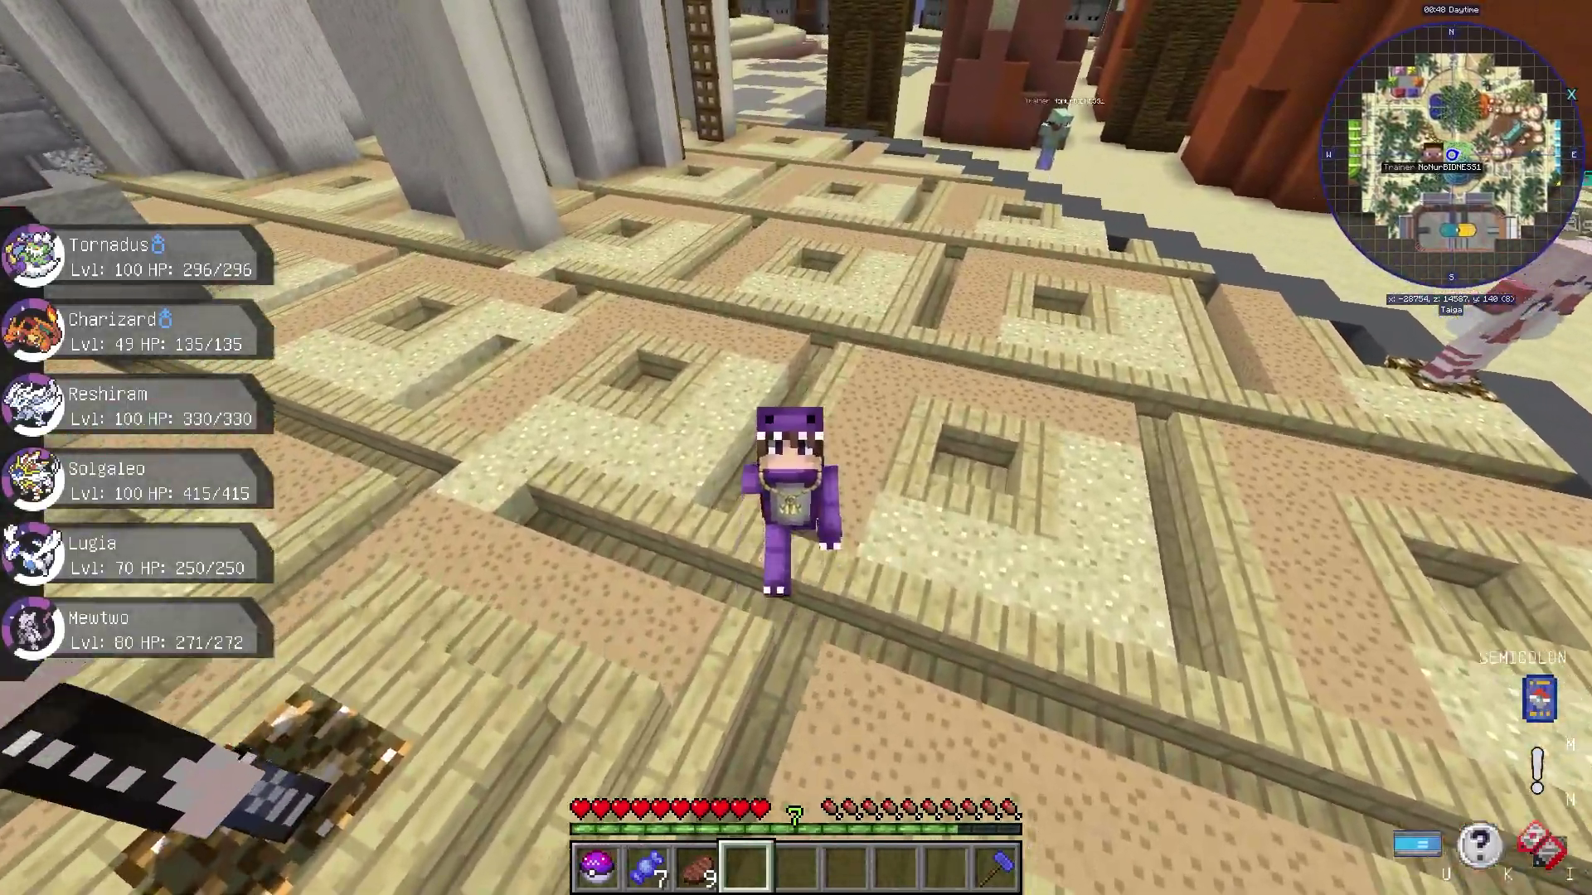
# Walk to the stone stairs, toggling first- and third-person views, then head back toward the shops
pyautogui.press('w')
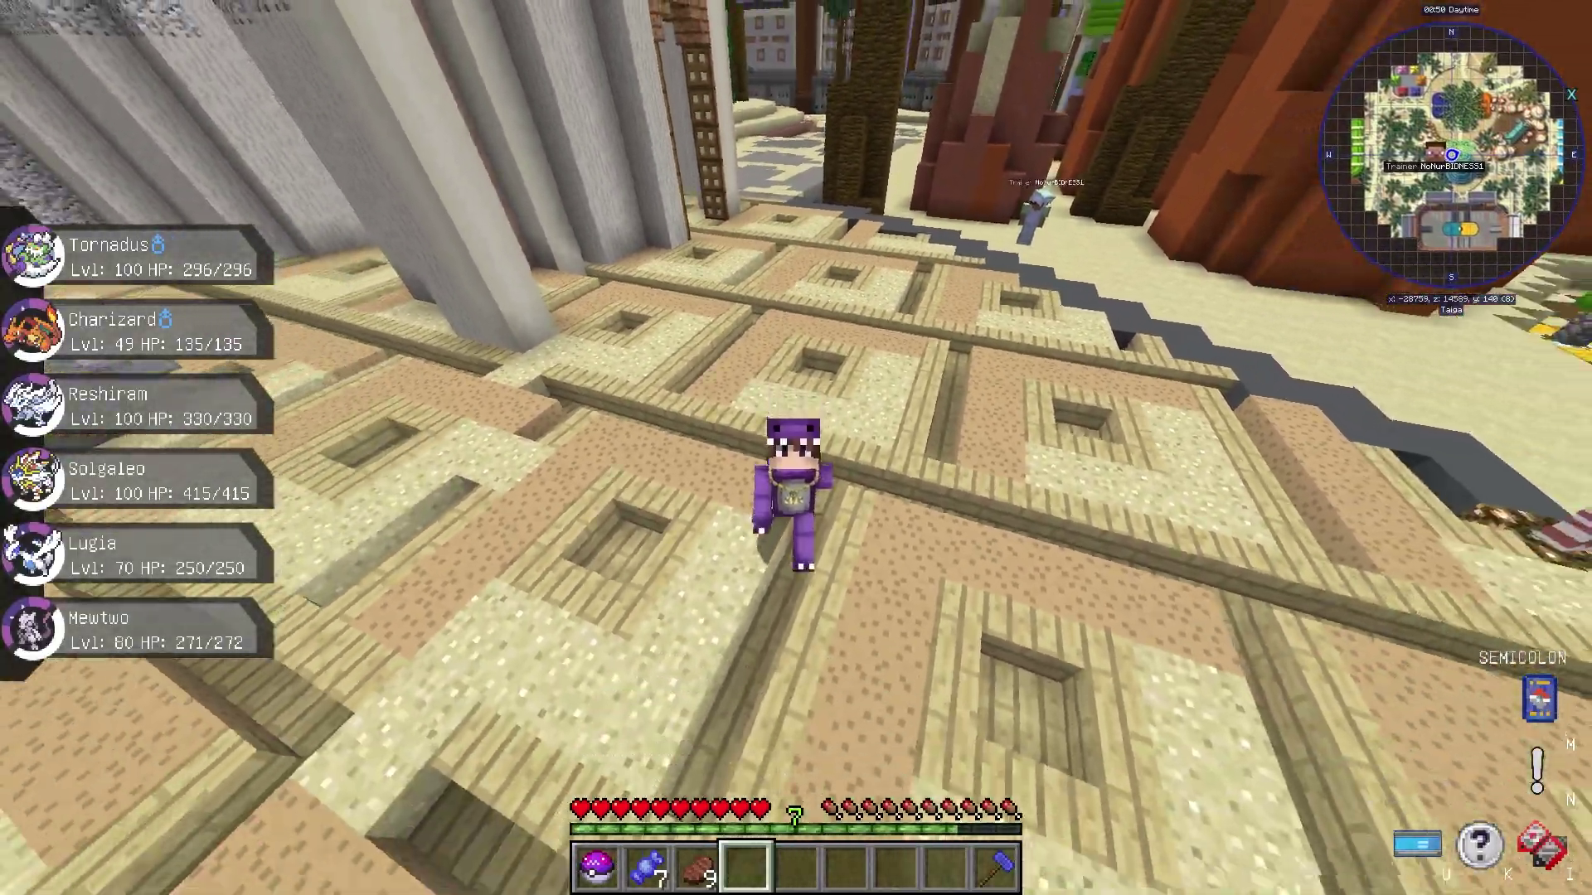
pyautogui.press('w')
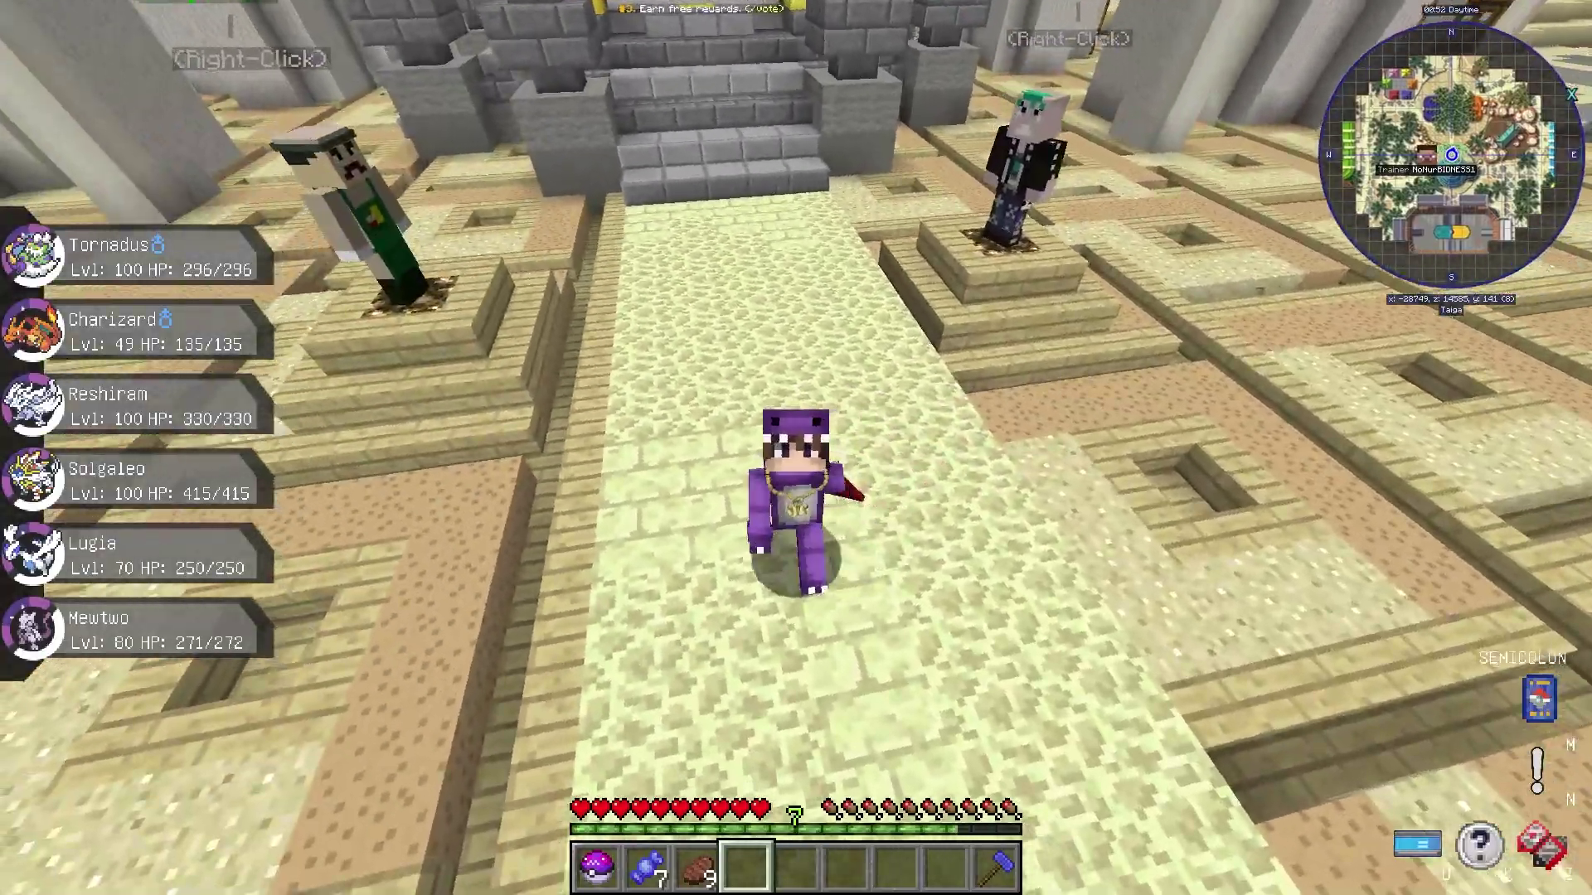
pyautogui.press('w')
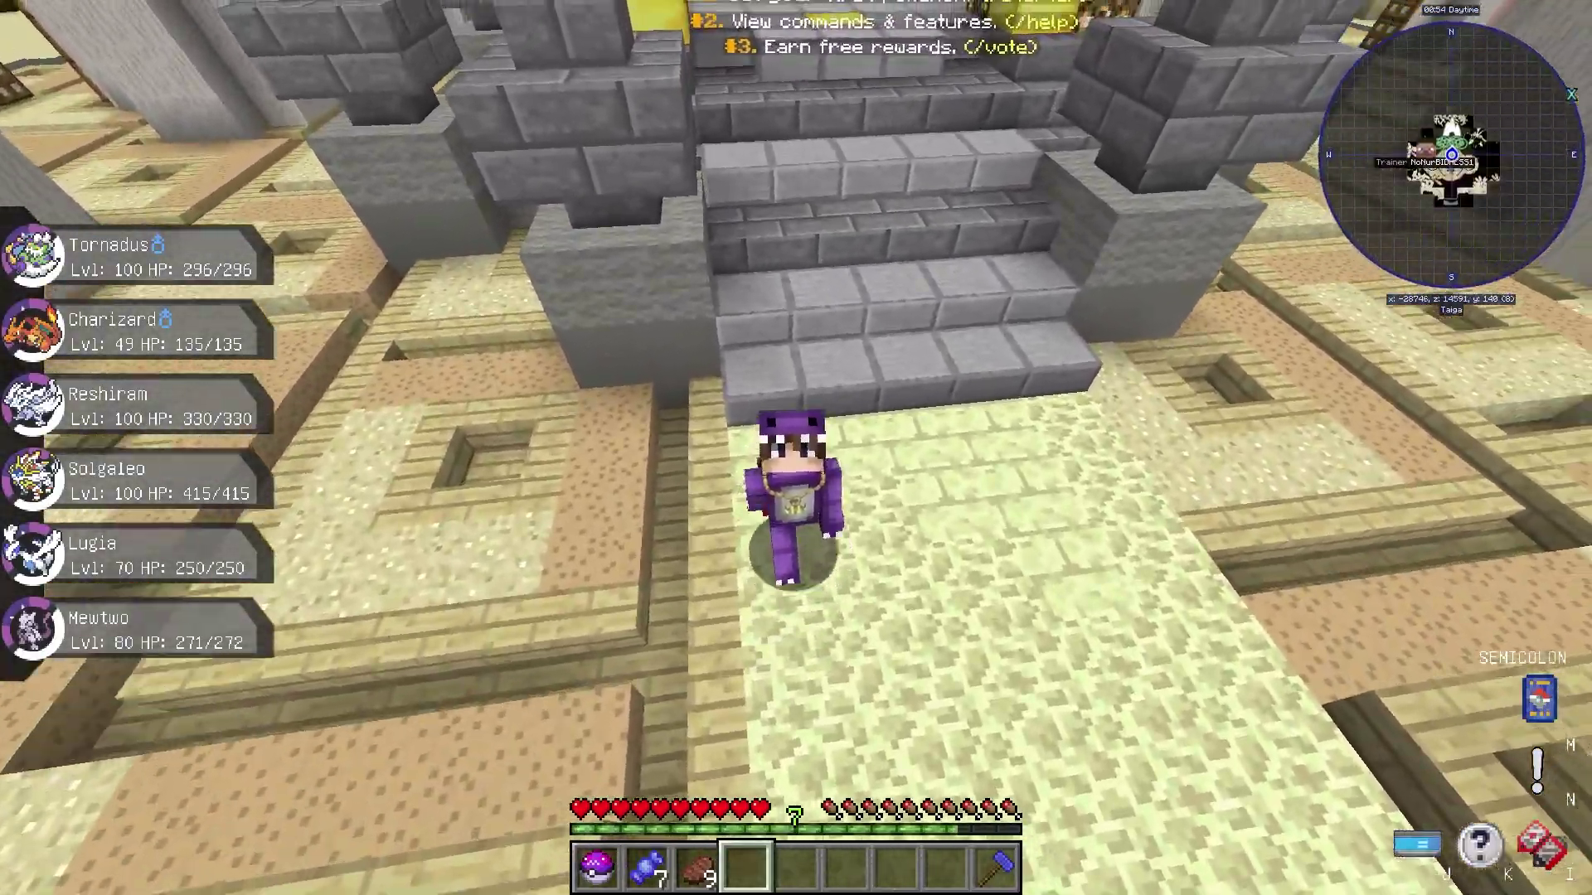
pyautogui.press('F5')
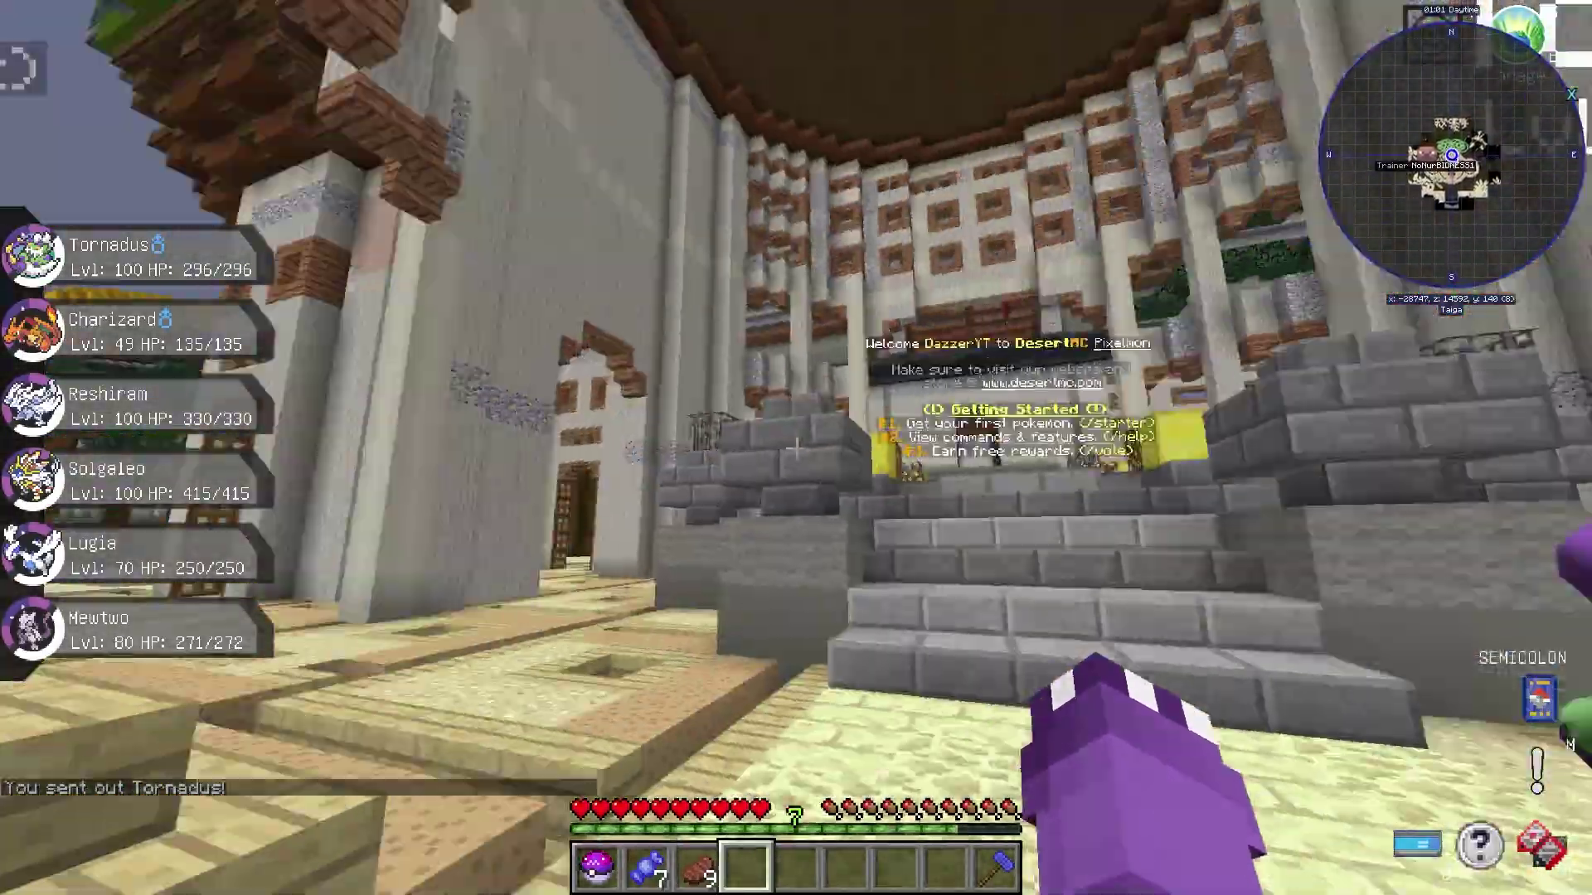
pyautogui.press('F5')
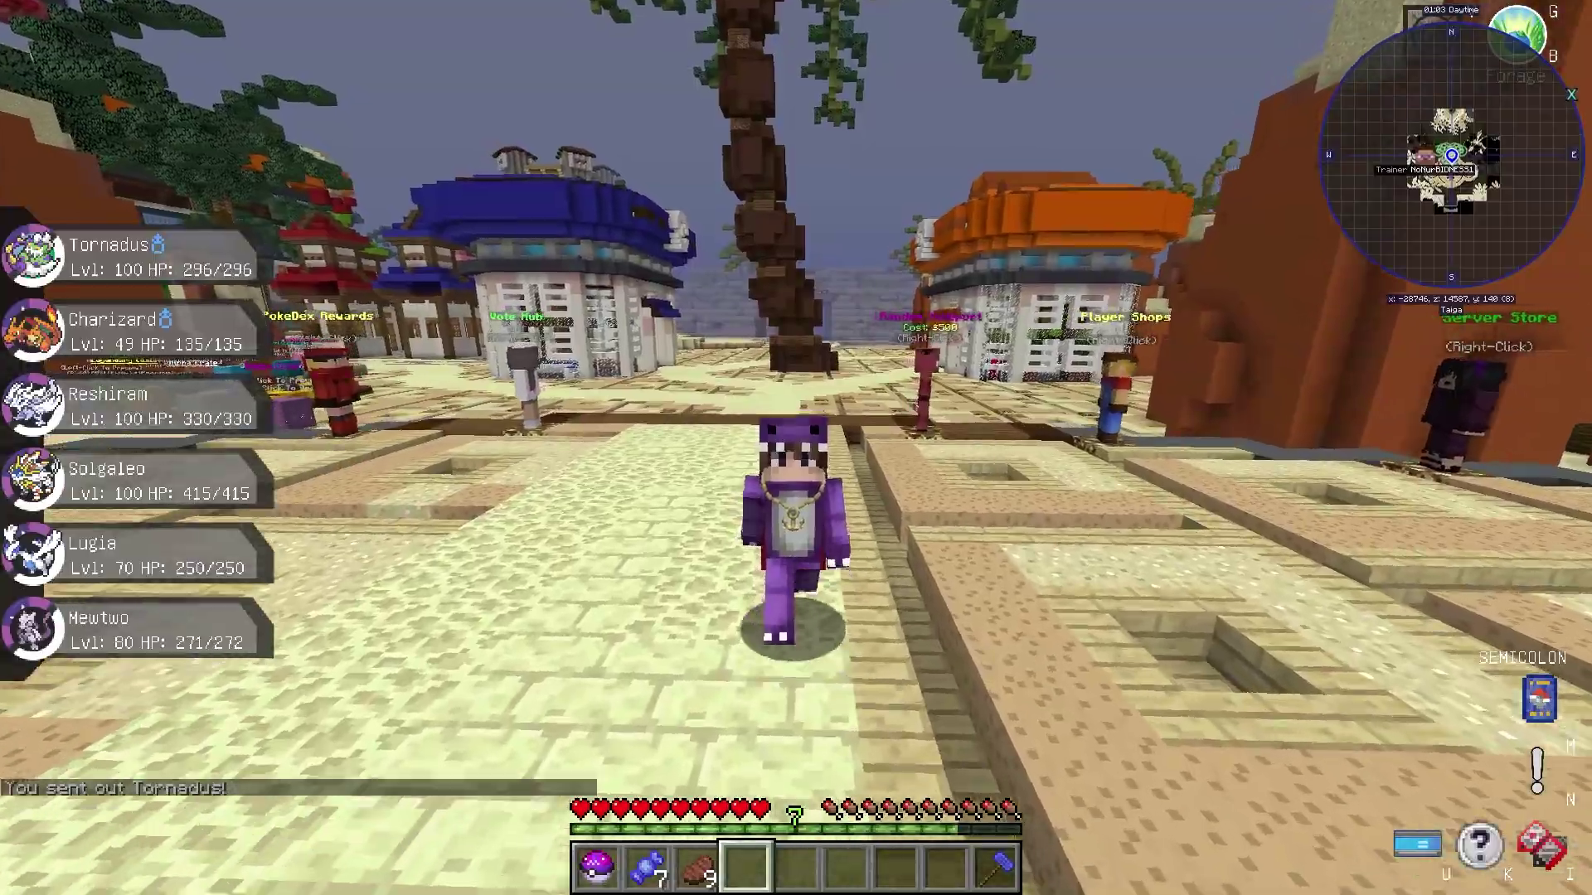
pyautogui.press('s')
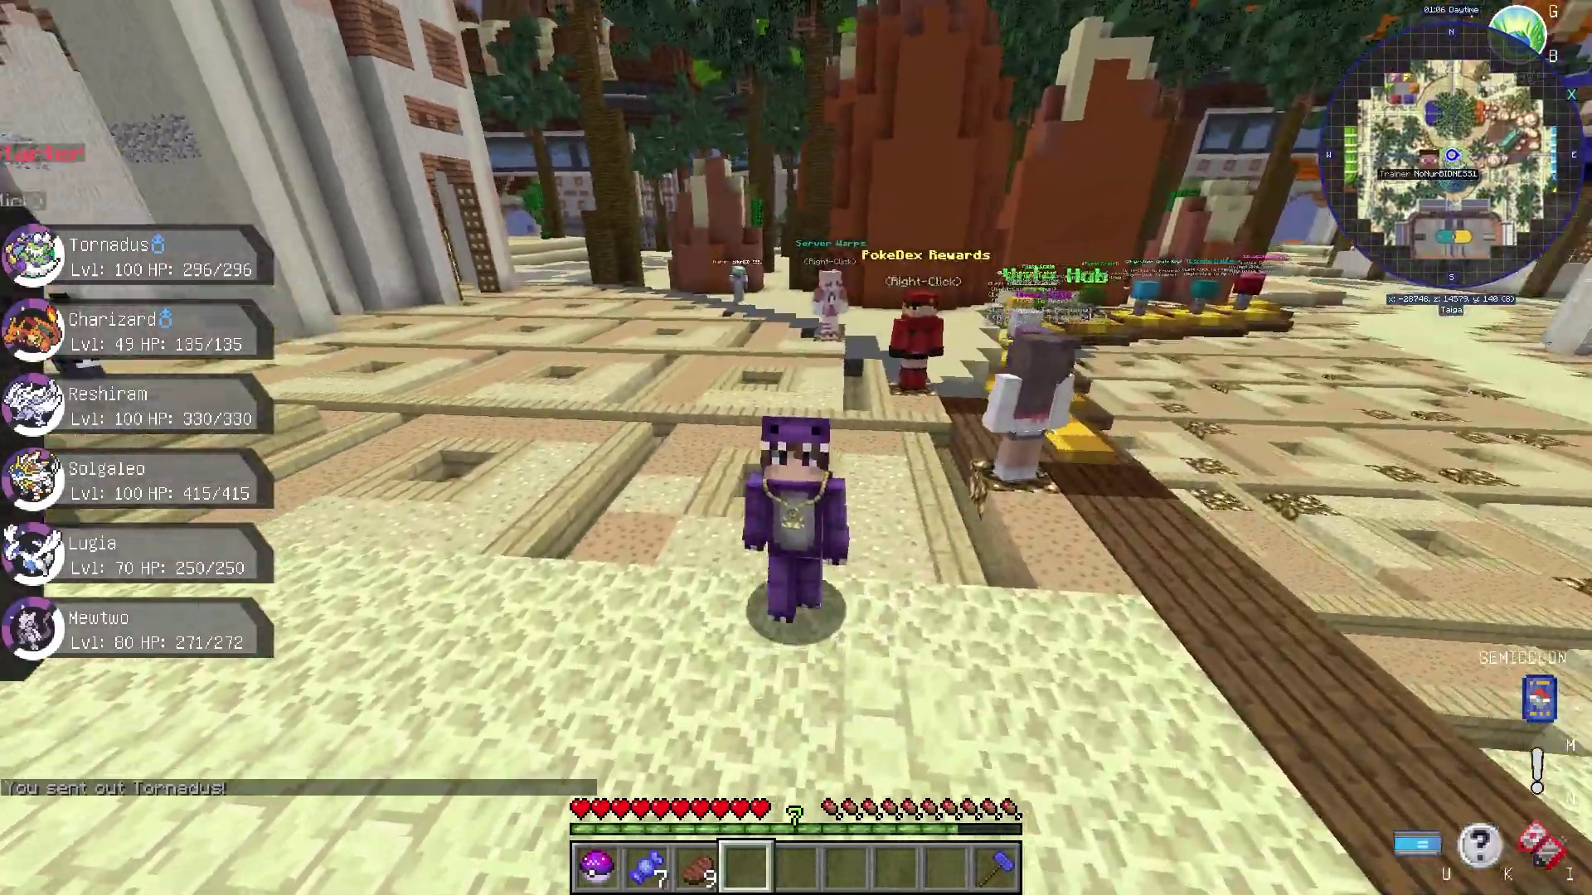